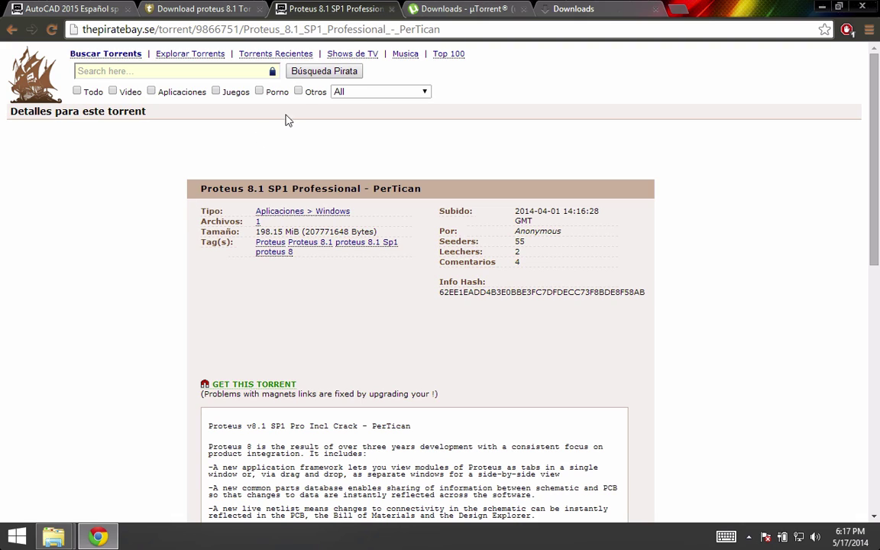
Step: Look over the Proteus 8.1 SP1 torrent page, then switch to the 'Downloads - µTorrent' tab
click(419, 8)
click(306, 8)
scroll(130, 299, down, 8)
scroll(157, 275, up, 8)
click(309, 29)
click(194, 166)
click(397, 31)
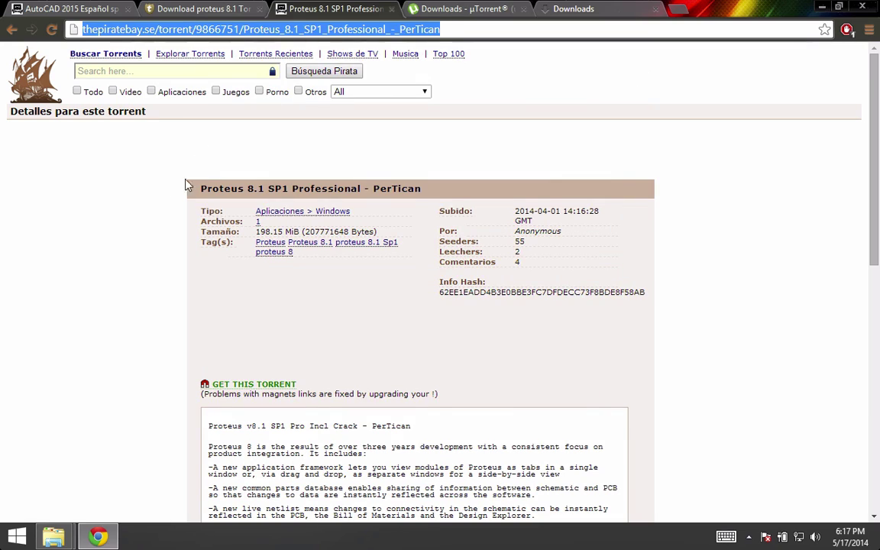
click(177, 252)
scroll(229, 229, down, 8)
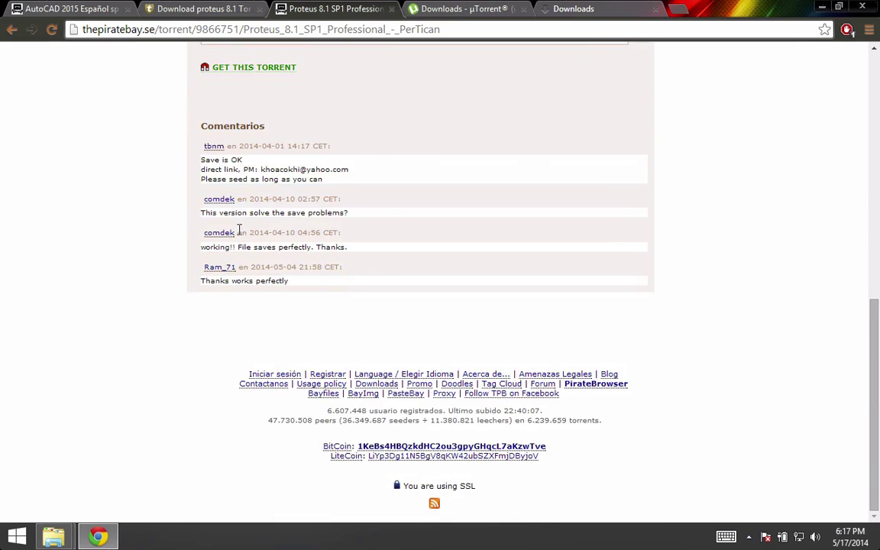
scroll(245, 222, up, 8)
scroll(176, 296, down, 1)
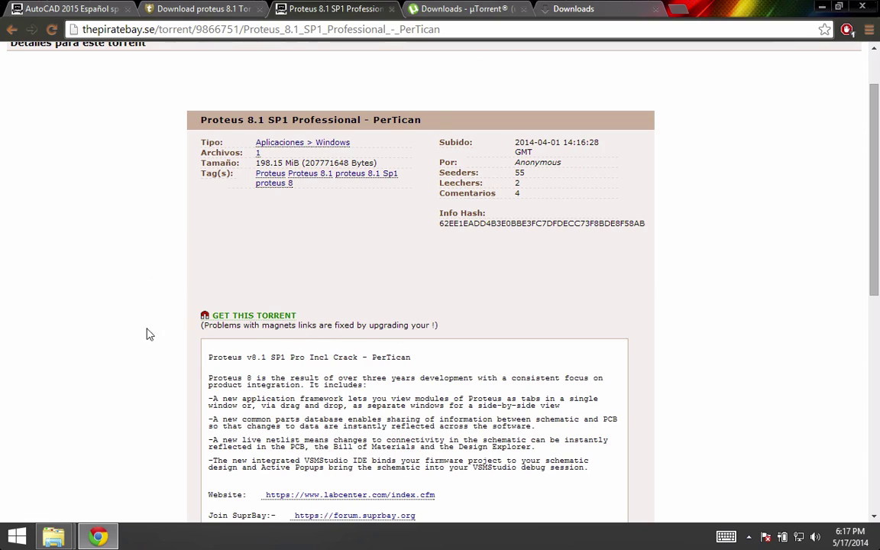
click(466, 10)
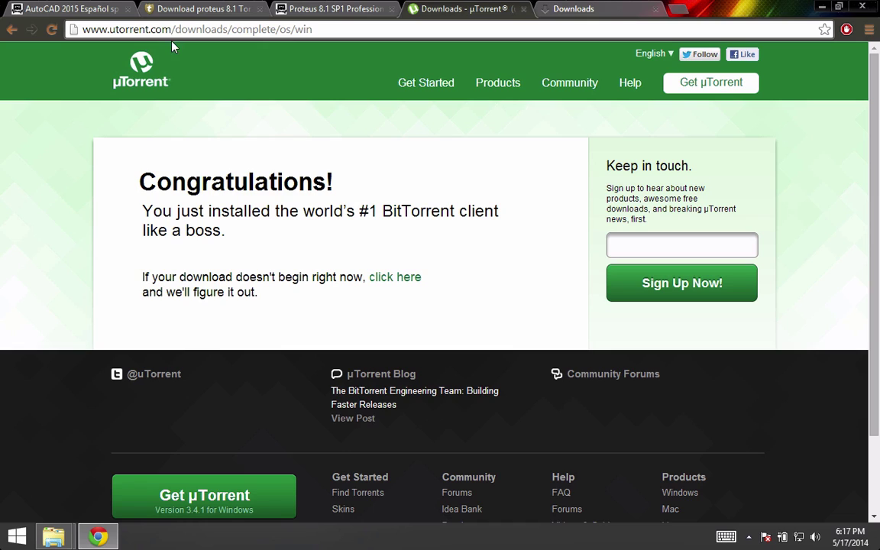
Step: Download the µTorrent installer from the µTorrent downloads page
drag(178, 28, 413, 30)
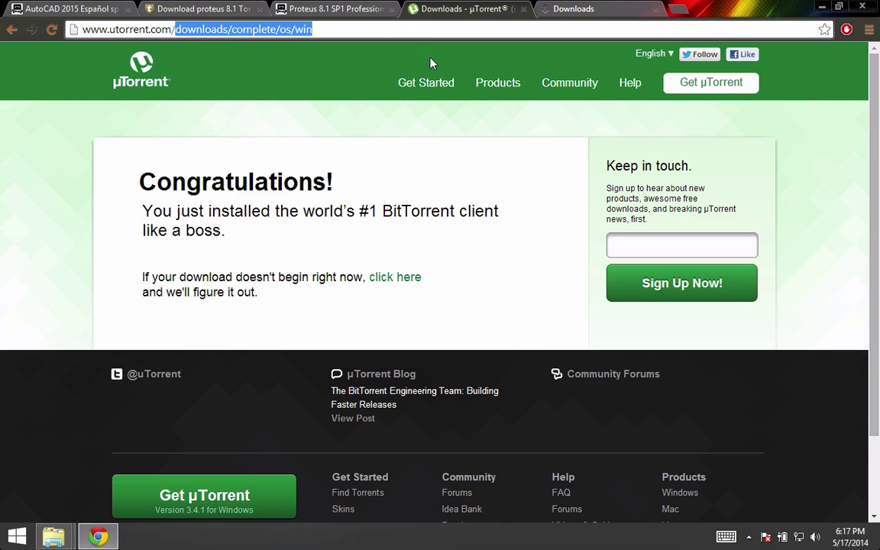
click(680, 109)
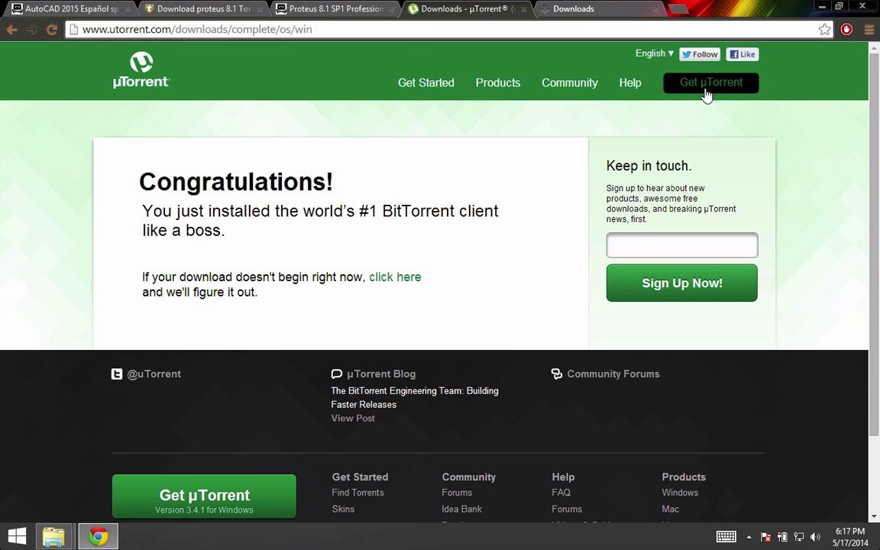
click(707, 92)
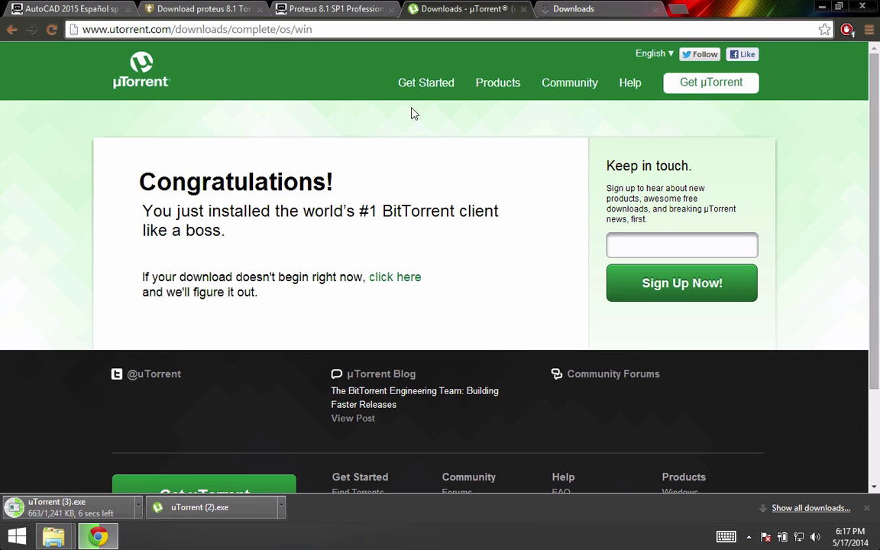
Step: Open the Proteus 8.1 SP1 magnet link and let µTorrent handle it
click(317, 9)
scroll(153, 194, down, 2)
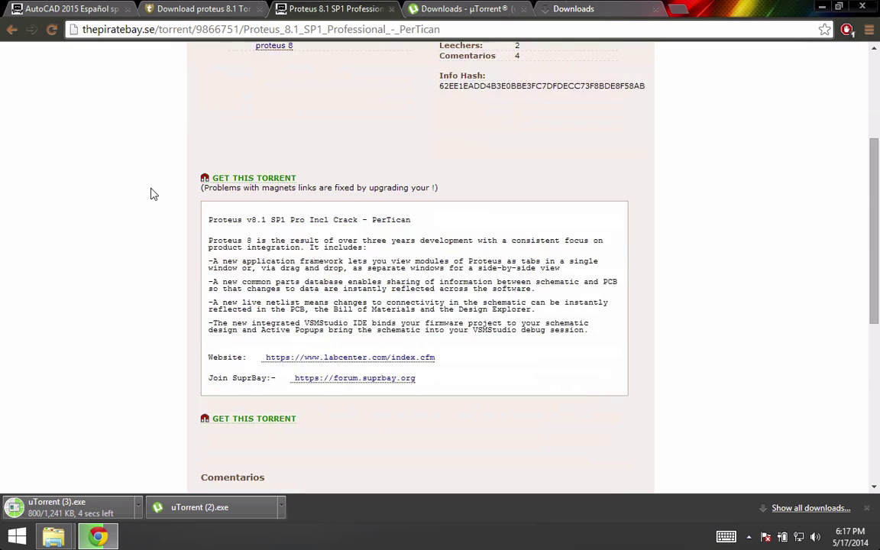
scroll(151, 194, up, 2)
scroll(175, 183, down, 2)
scroll(230, 222, up, 1)
click(230, 248)
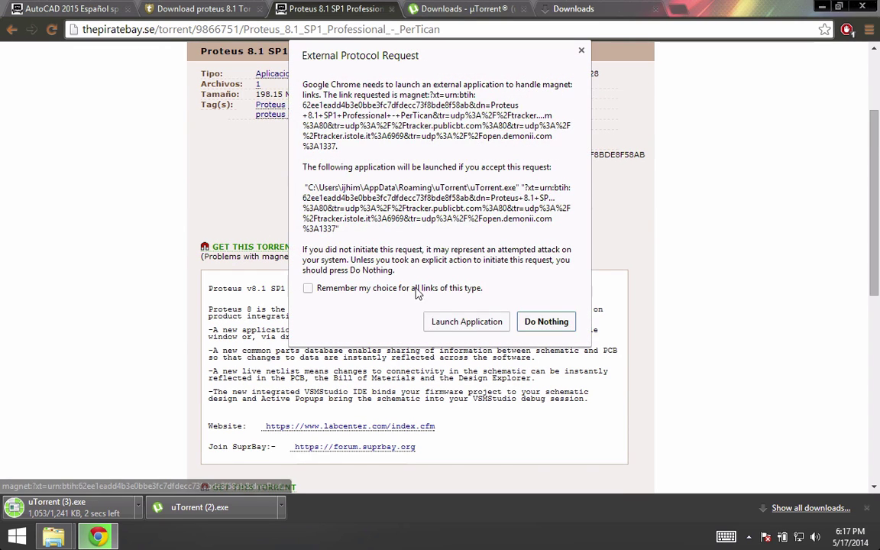
click(440, 321)
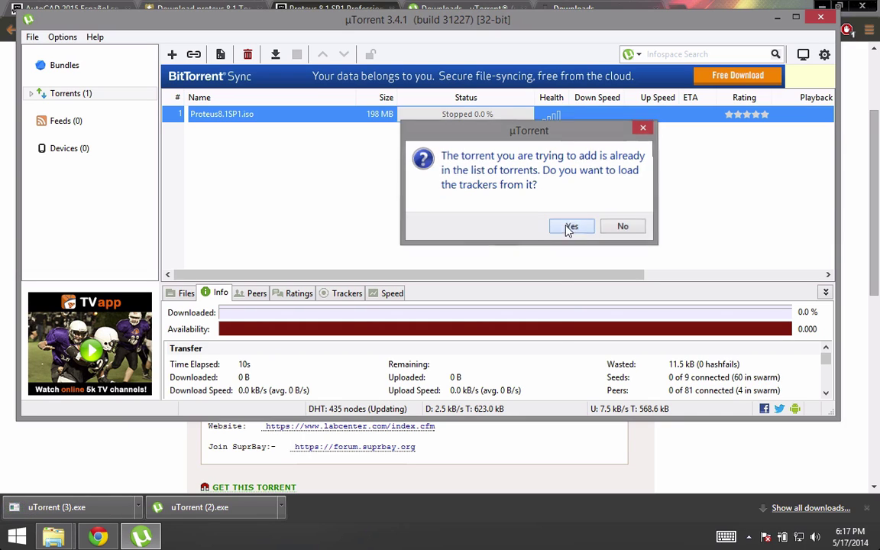
Step: Load trackers into the existing Proteus8.1SP1.iso torrent, close µTorrent, and minimize Chrome
click(571, 227)
drag(456, 187, 269, 117)
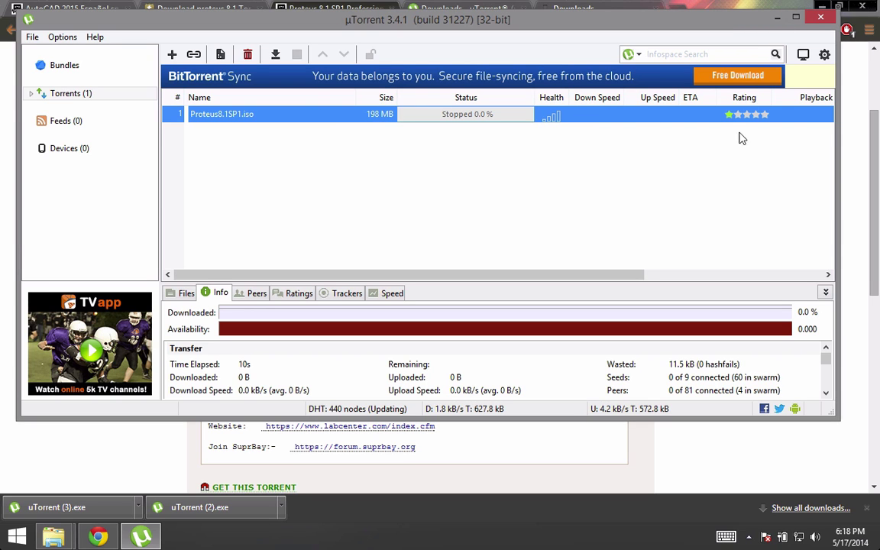
click(820, 18)
click(821, 6)
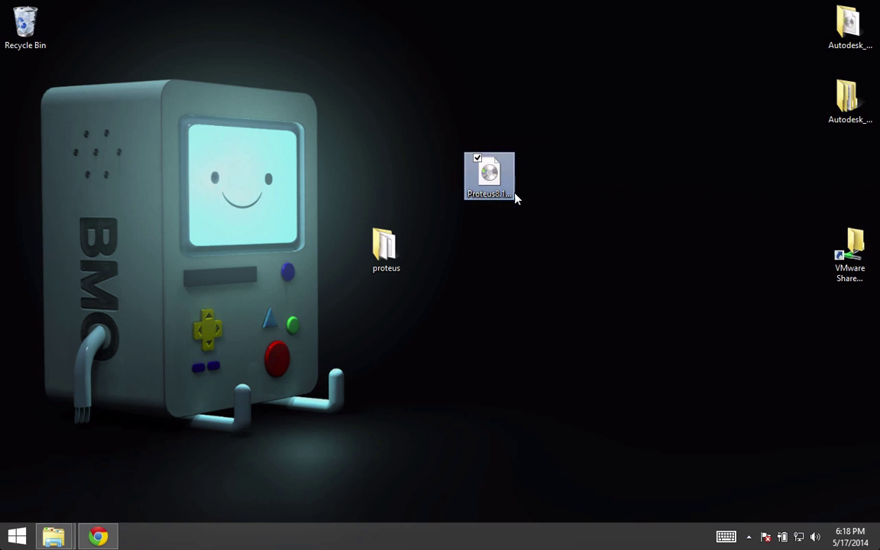
Step: Open the desktop proteus folder, run proteus8.1.SP1, and allow it in the UAC prompt
drag(534, 232, 461, 138)
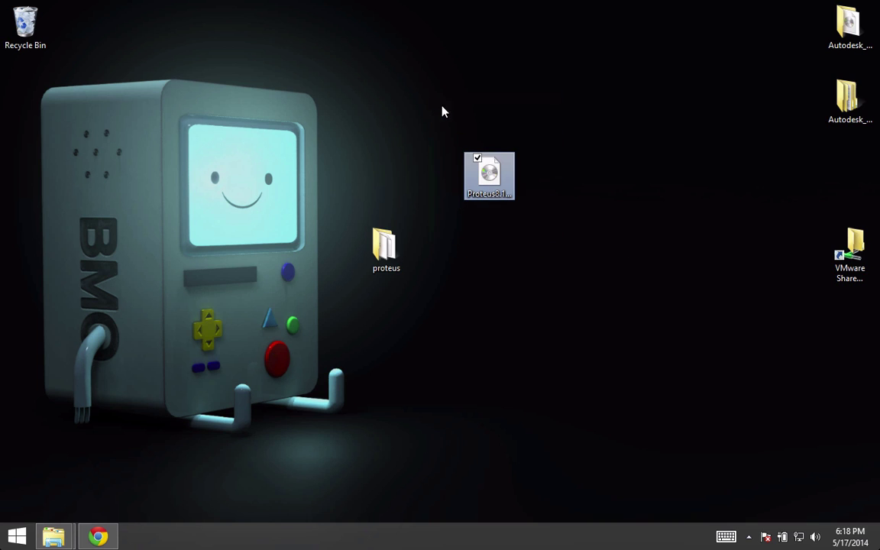
drag(443, 295, 340, 229)
double_click(380, 254)
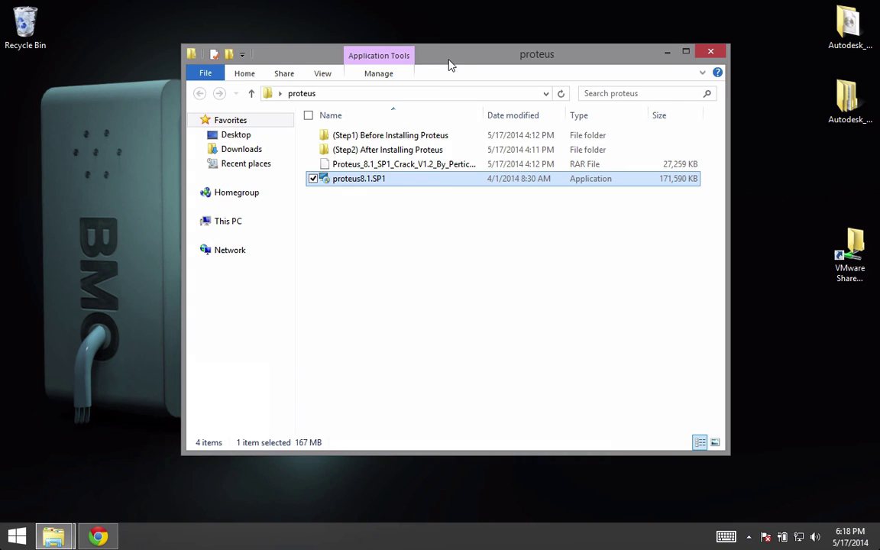
drag(451, 65, 481, 37)
key(ctrl+a)
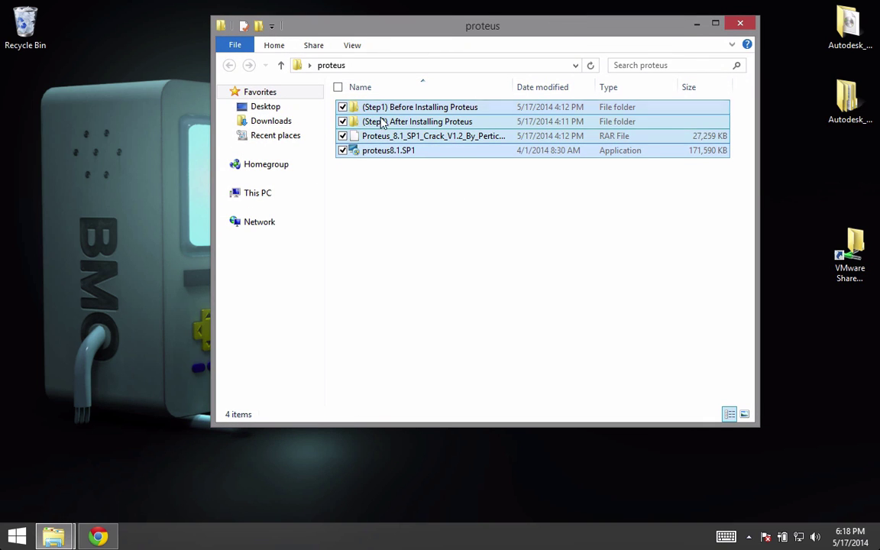
click(382, 166)
click(393, 152)
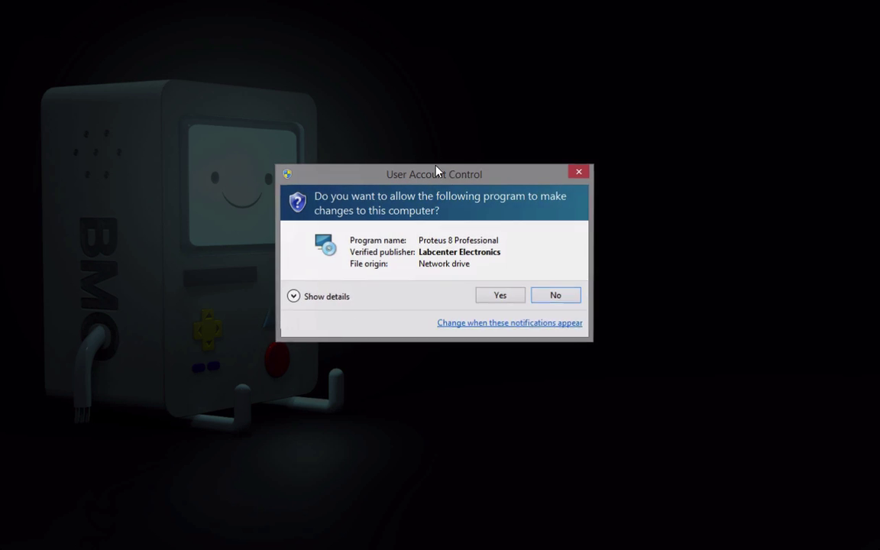
click(497, 297)
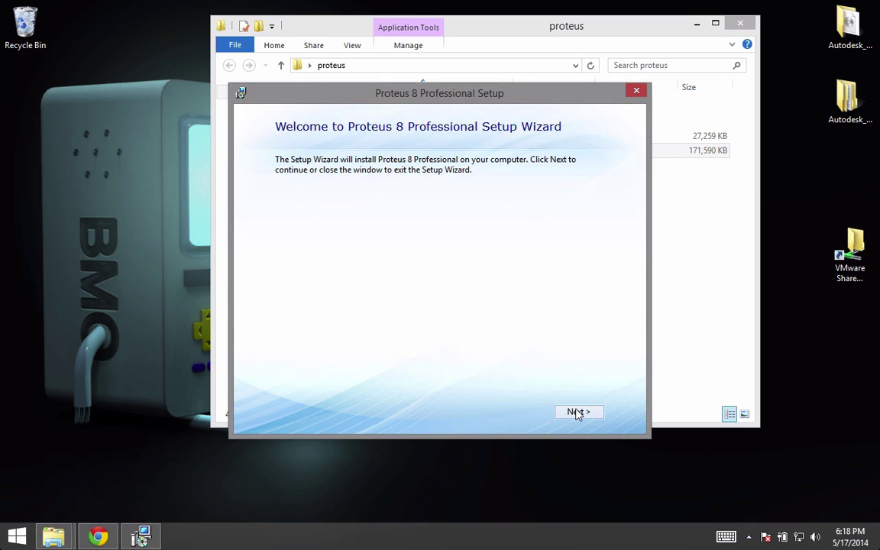
Step: Continue past the setup welcome page and accept the Labcenter licence terms
click(577, 413)
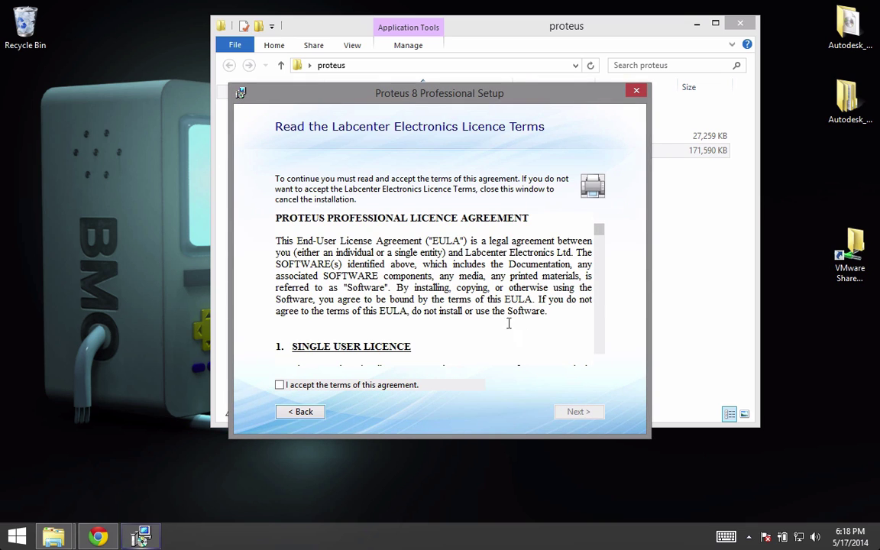
drag(462, 89, 470, 70)
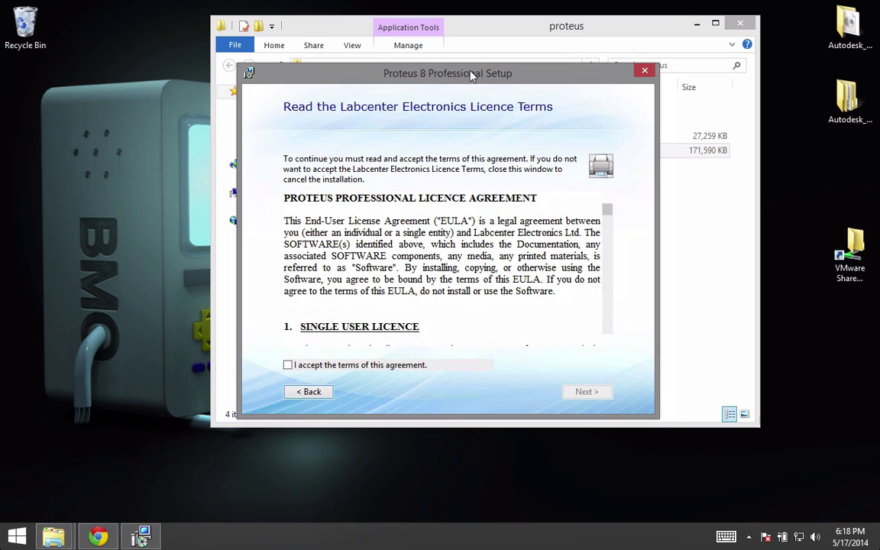
click(696, 24)
mouse_move(560, 76)
mouse_down()
mouse_move(577, 70)
mouse_move(559, 68)
mouse_up()
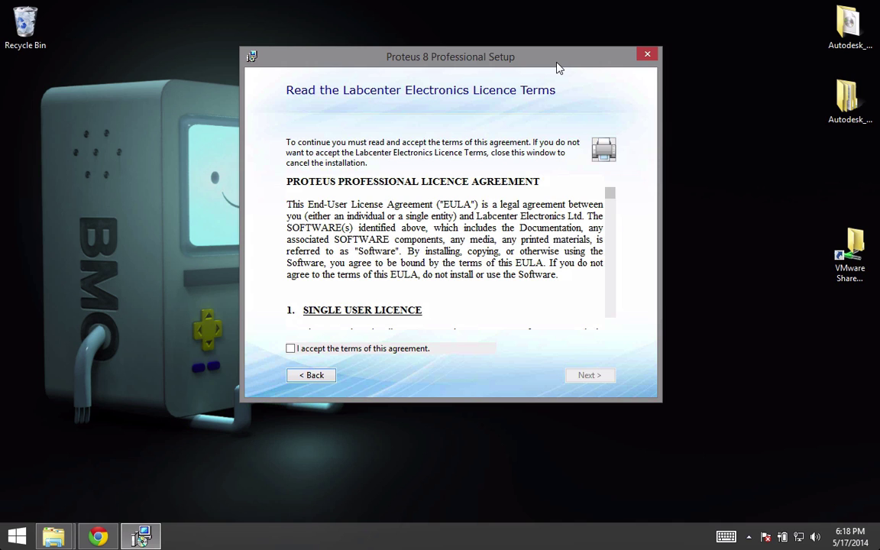
mouse_move(557, 67)
mouse_down()
mouse_move(555, 78)
mouse_move(557, 52)
mouse_move(558, 120)
mouse_move(558, 54)
mouse_up()
click(324, 339)
click(584, 360)
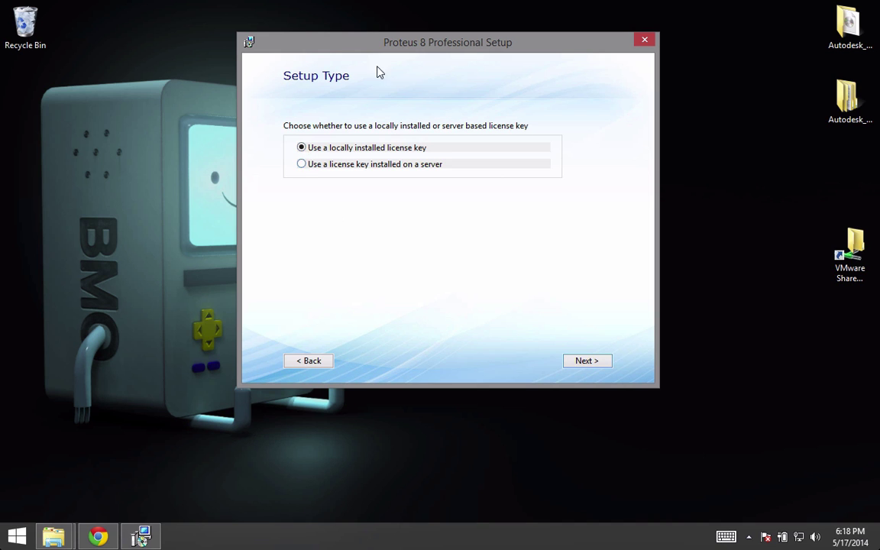
Step: Move the setup window right and place the proteus folder at the desktop's top-left
click(142, 537)
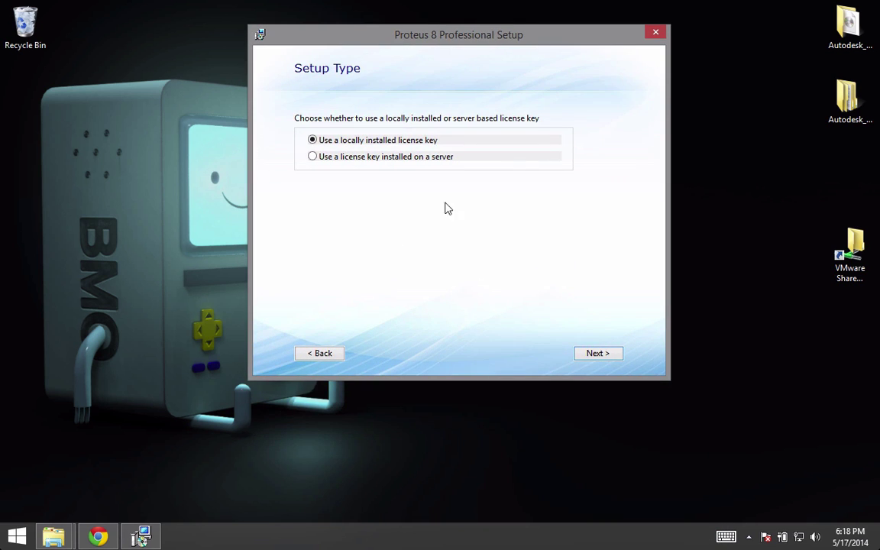
drag(461, 49, 633, 62)
drag(385, 250, 233, 126)
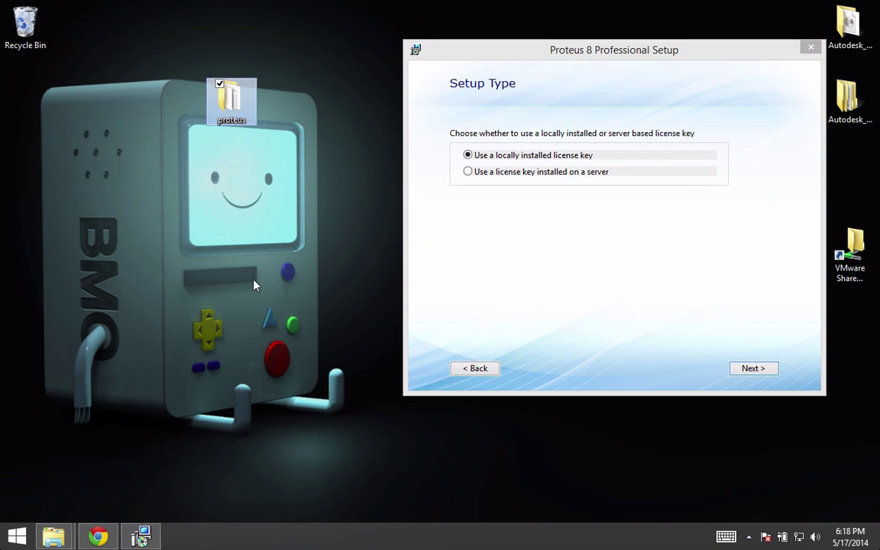
Step: Open the proteus folder and then its (Step1) Before Installing Proteus subfolder
double_click(230, 99)
drag(471, 37, 357, 95)
click(276, 241)
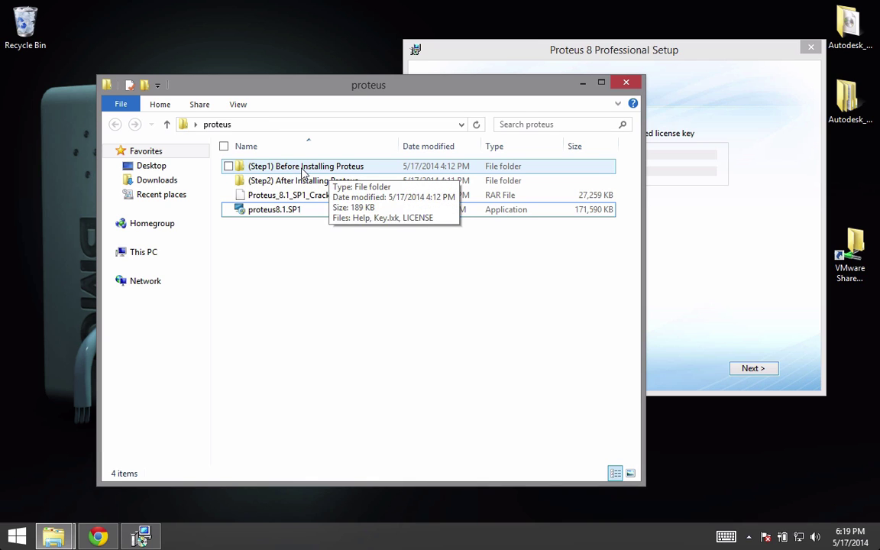
double_click(341, 167)
drag(317, 79, 305, 58)
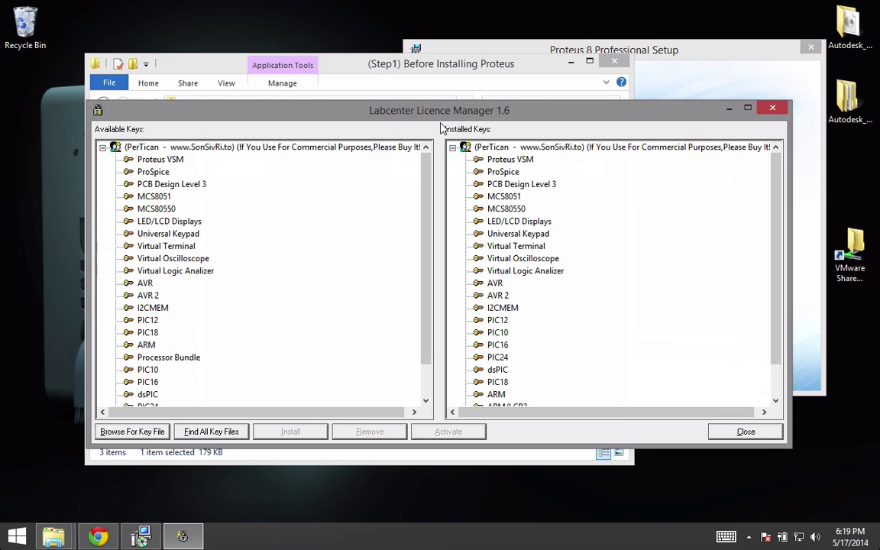
Step: Remove the currently installed customer licence key from the Licence Manager
drag(383, 110, 392, 88)
scroll(384, 220, down, 1)
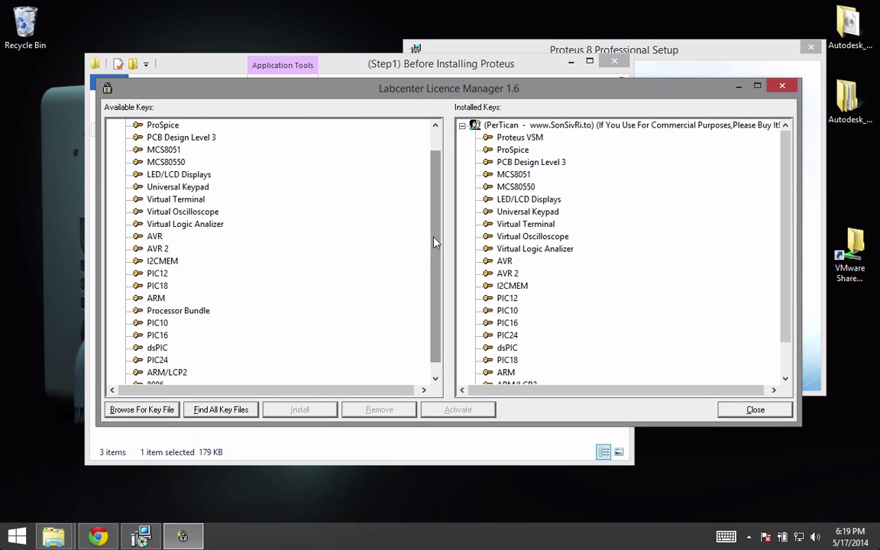
scroll(434, 242, up, 1)
click(533, 266)
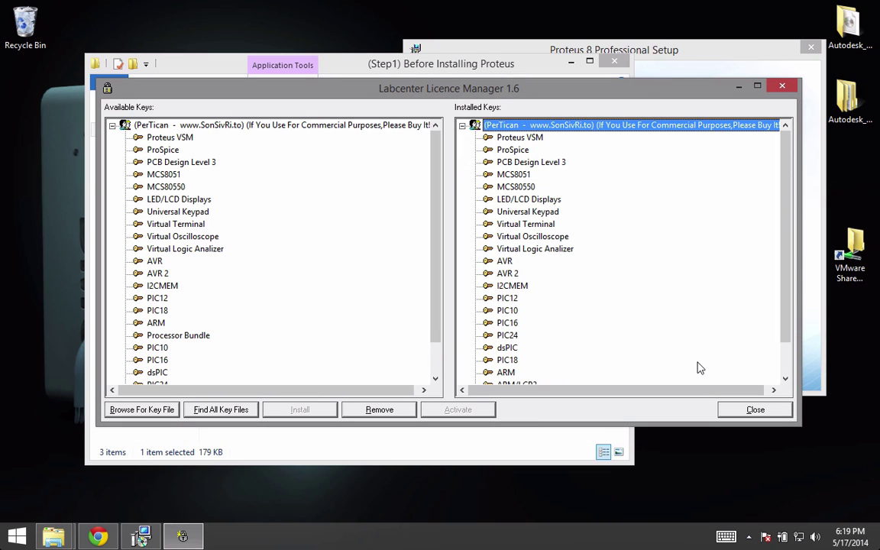
click(379, 410)
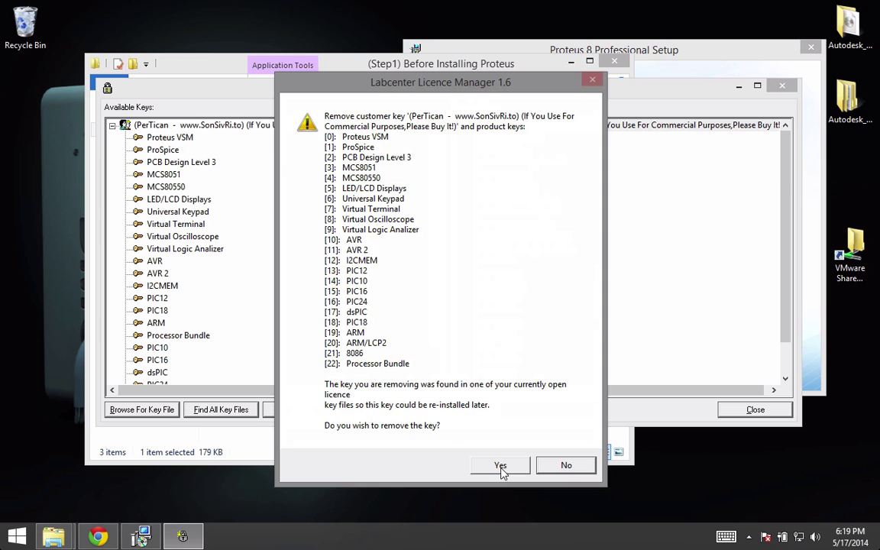
click(501, 519)
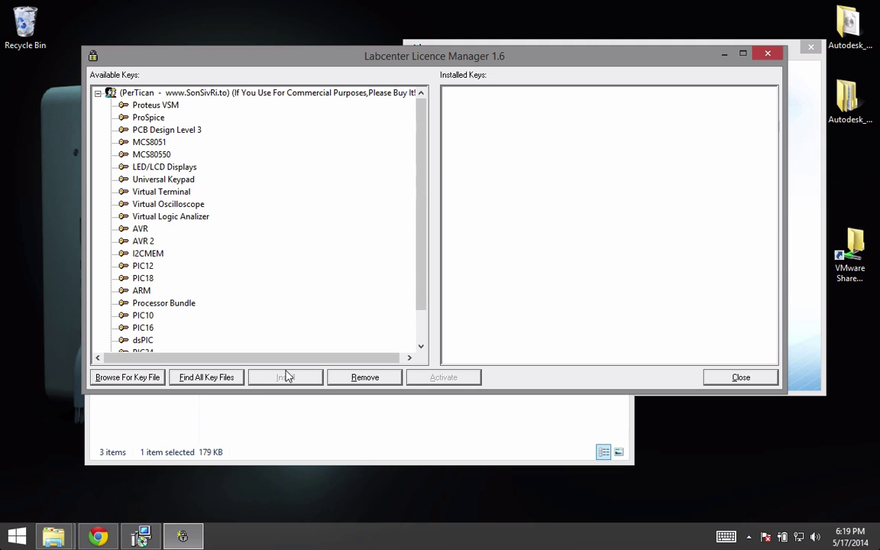
Step: Install the customer key from the key file, confirming its products
click(129, 92)
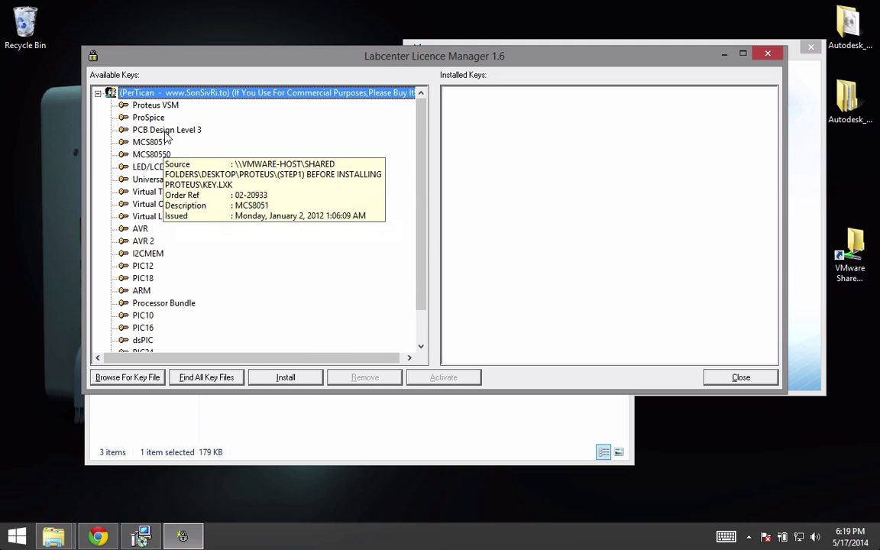
key(Left)
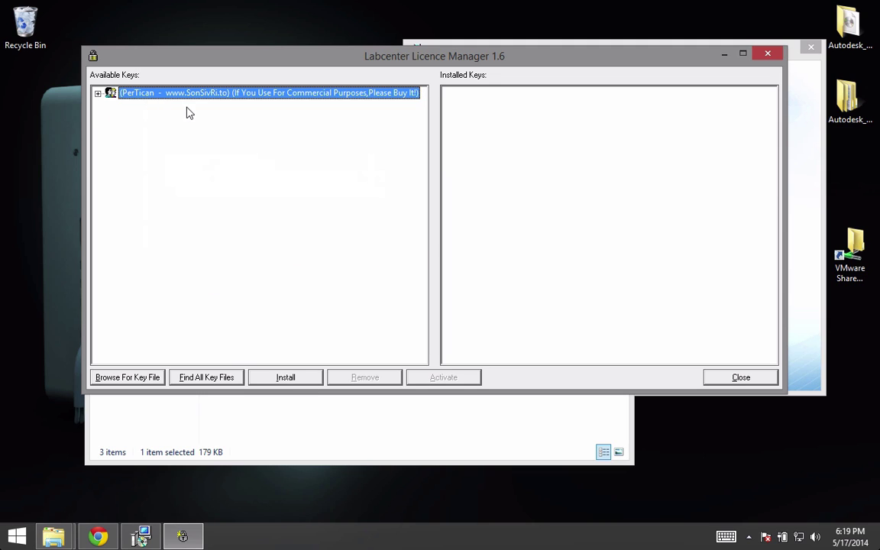
click(309, 377)
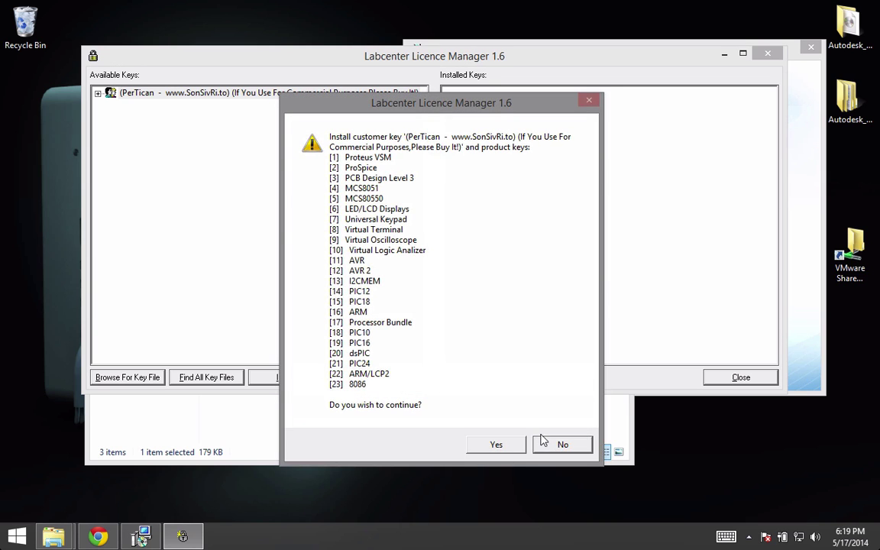
click(501, 440)
scroll(611, 183, down, 1)
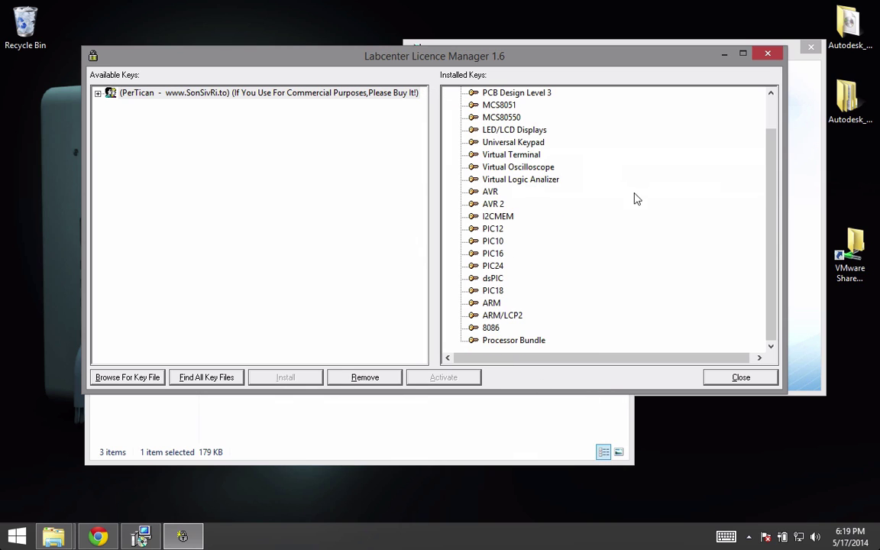
scroll(634, 290, up, 1)
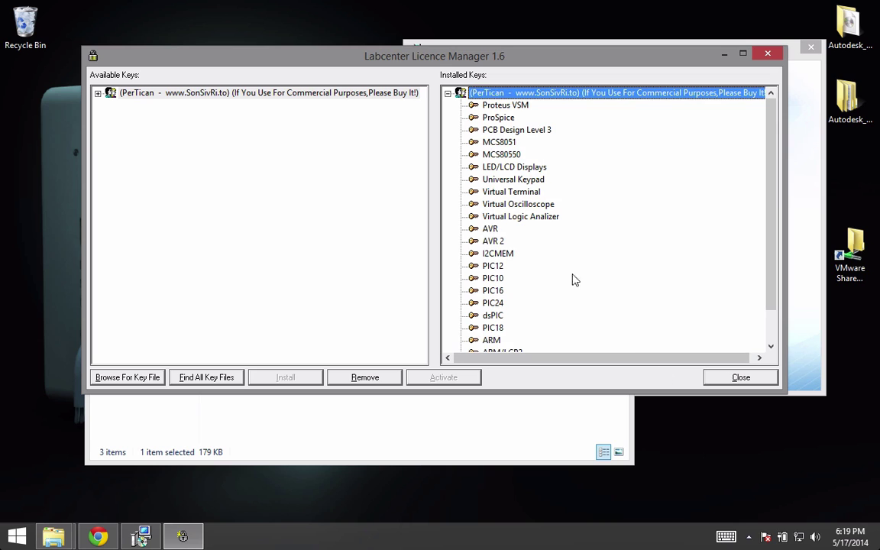
Step: Close the licence manager and key folder, then use the locally installed license key in Setup
click(741, 377)
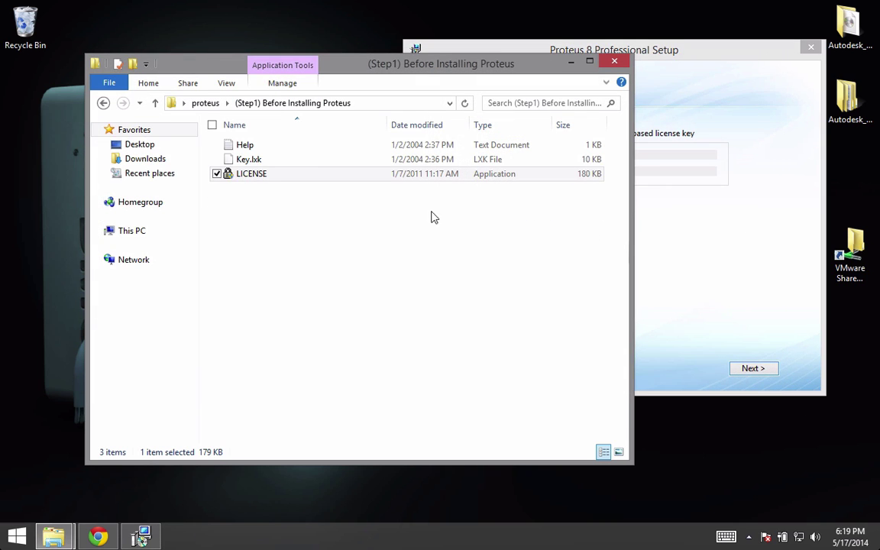
click(614, 62)
drag(589, 49, 479, 55)
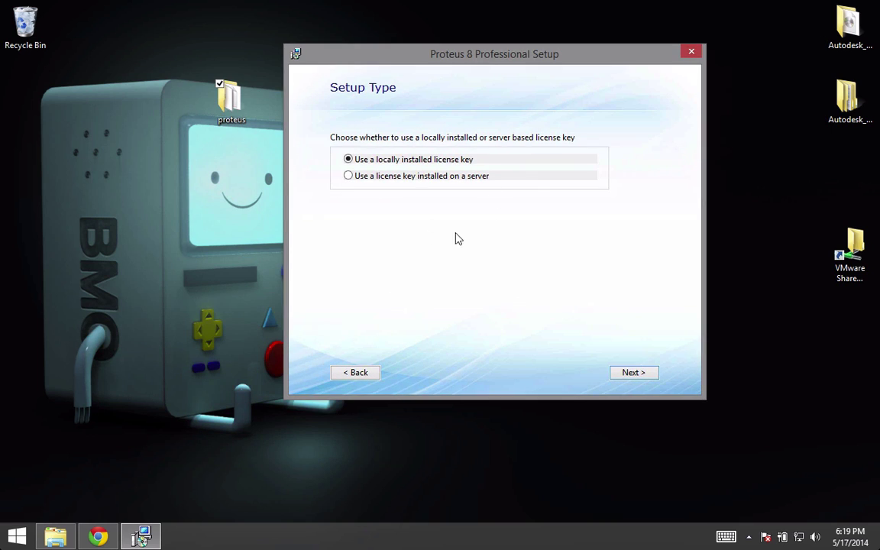
click(352, 160)
click(627, 374)
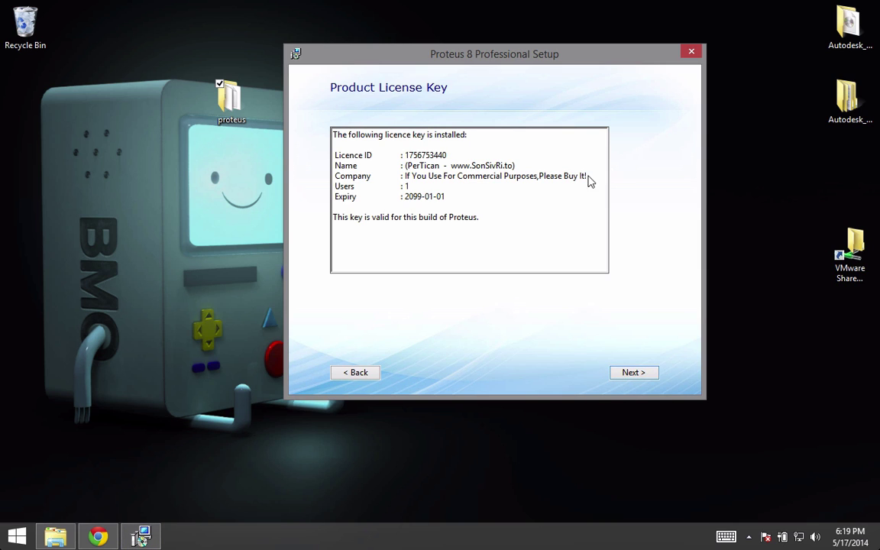
click(640, 373)
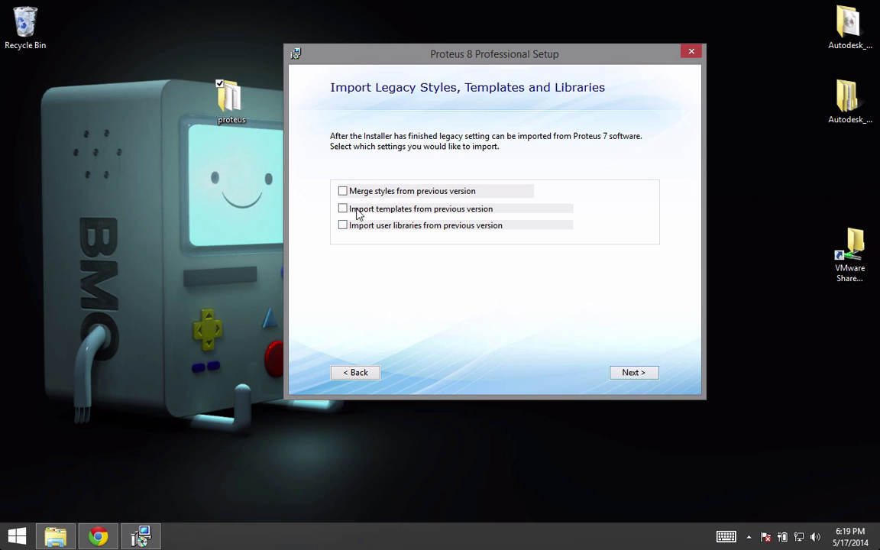
Step: Skip legacy imports and run the Typical installation until it completes
click(634, 373)
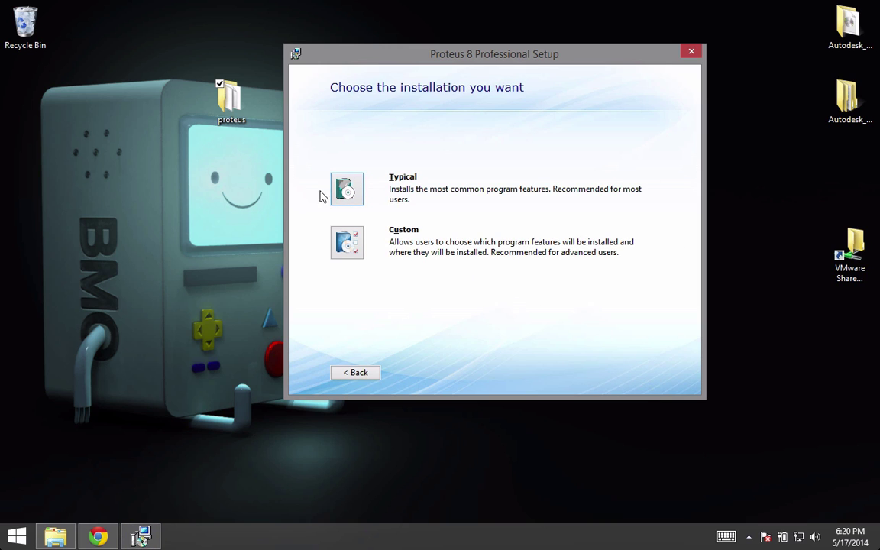
click(346, 191)
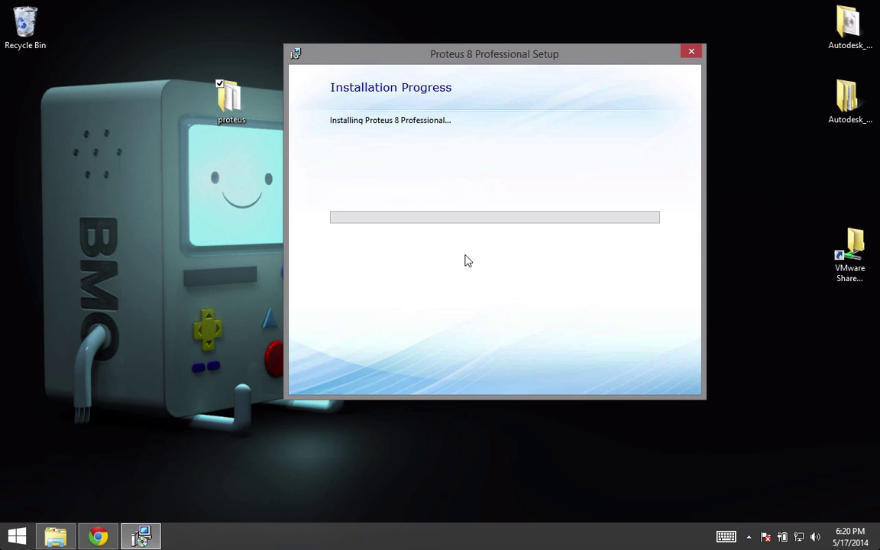
drag(478, 58, 430, 61)
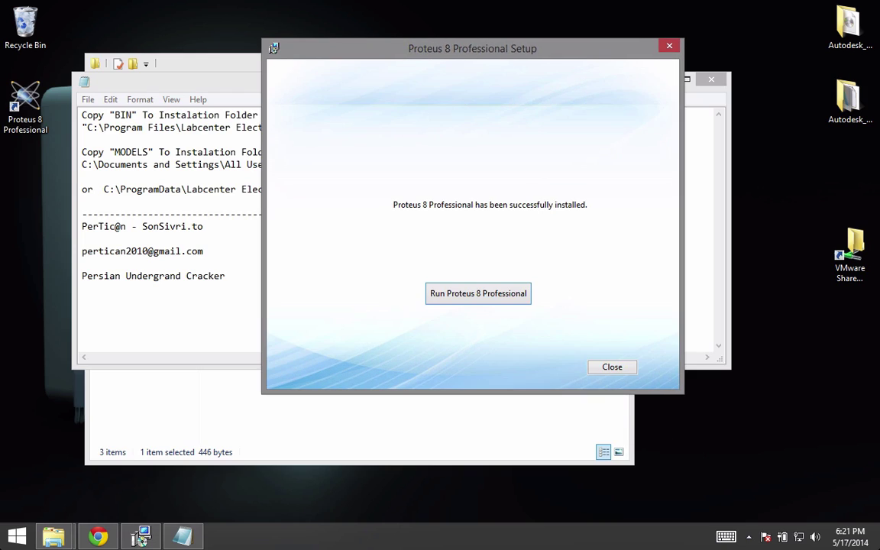
drag(499, 58, 483, 44)
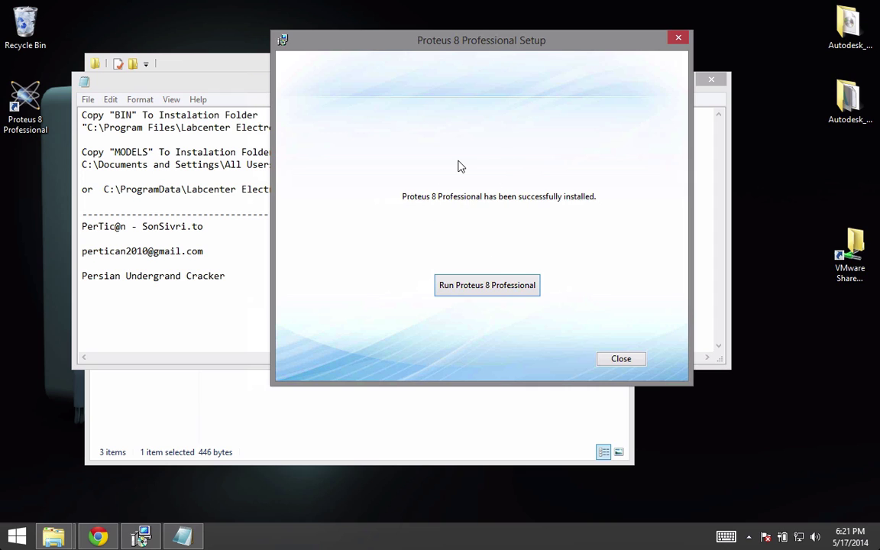
Step: Close the finished installer and open the proteus folder from the desktop
click(621, 359)
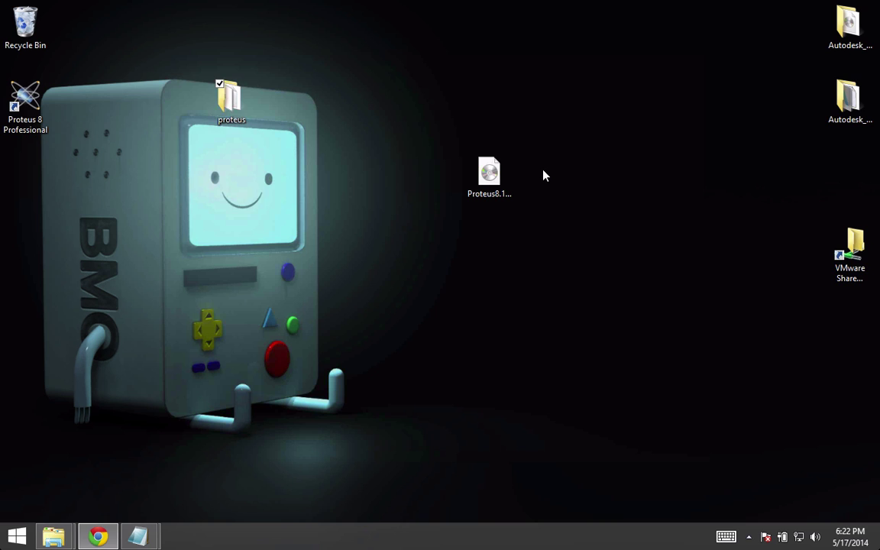
drag(231, 100, 390, 170)
click(489, 175)
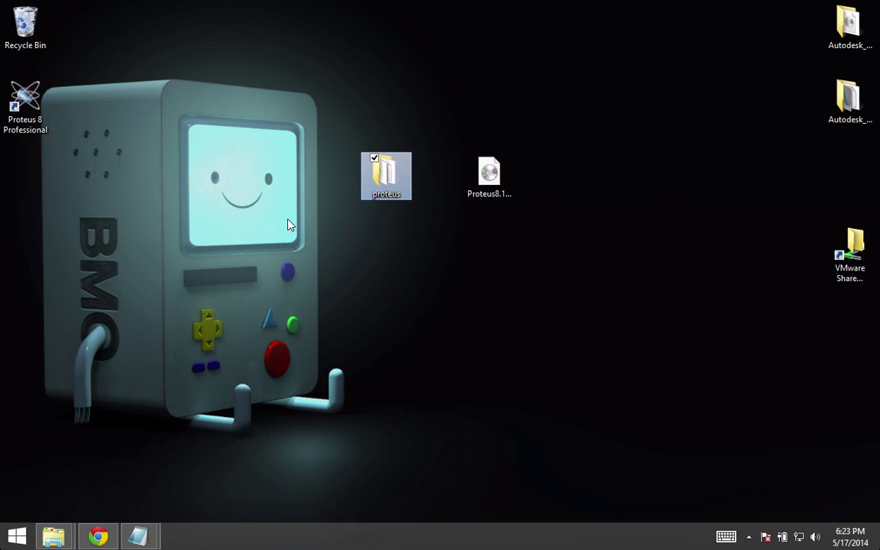
click(78, 213)
drag(413, 103, 382, 167)
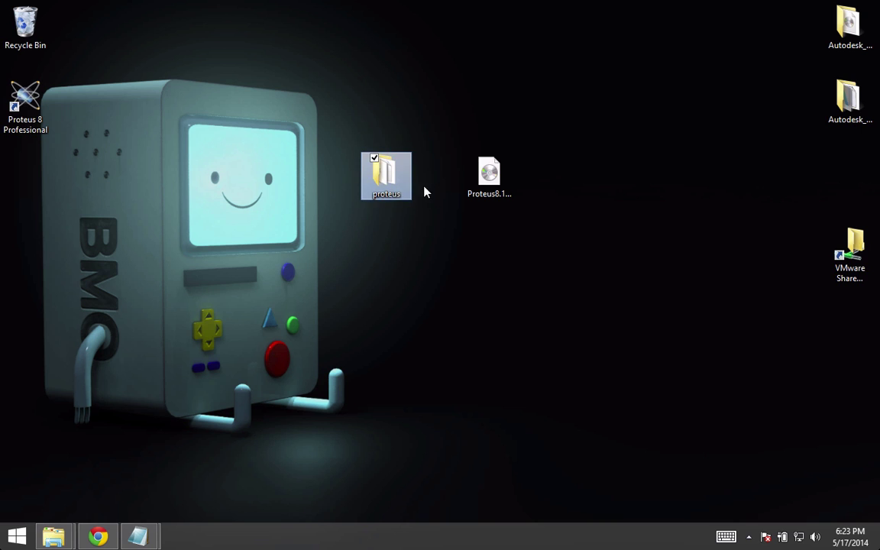
double_click(384, 187)
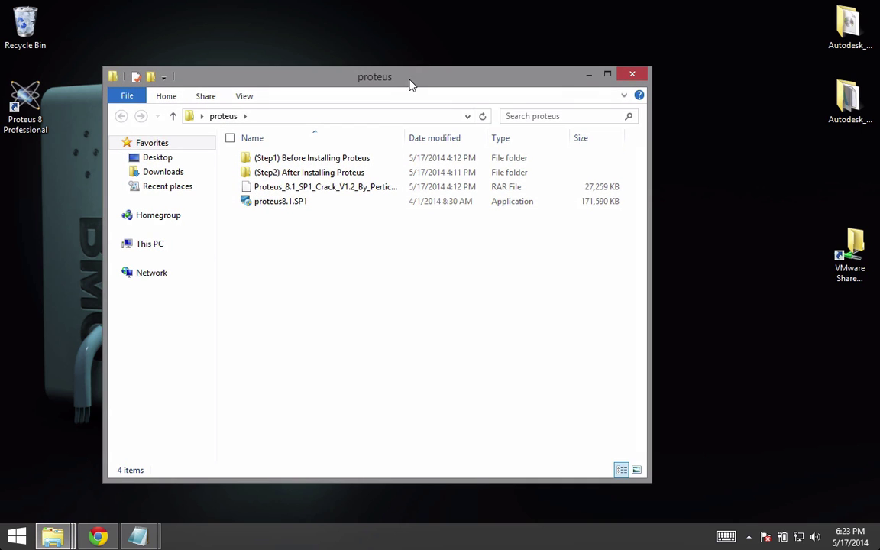
drag(411, 83, 442, 54)
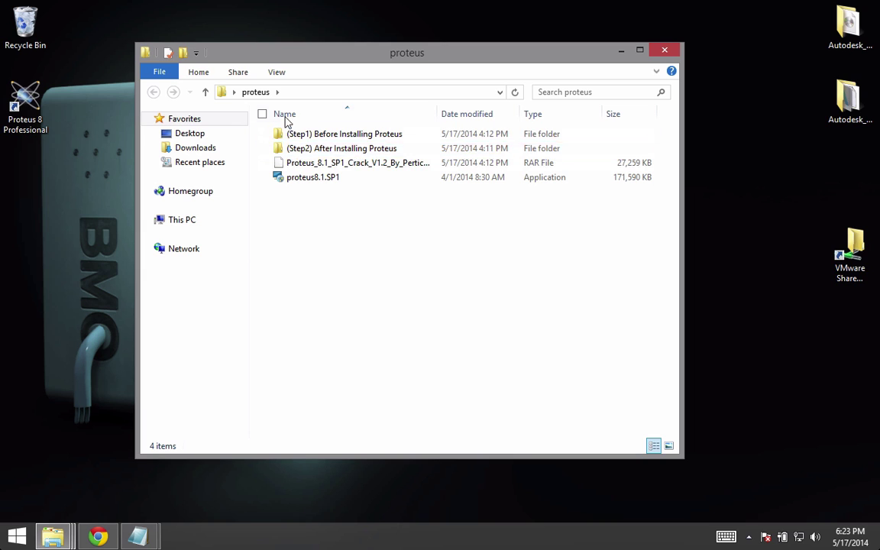
Step: Open the Help notes in (Step2) After Installing Proteus and select the BIN folder path
double_click(376, 150)
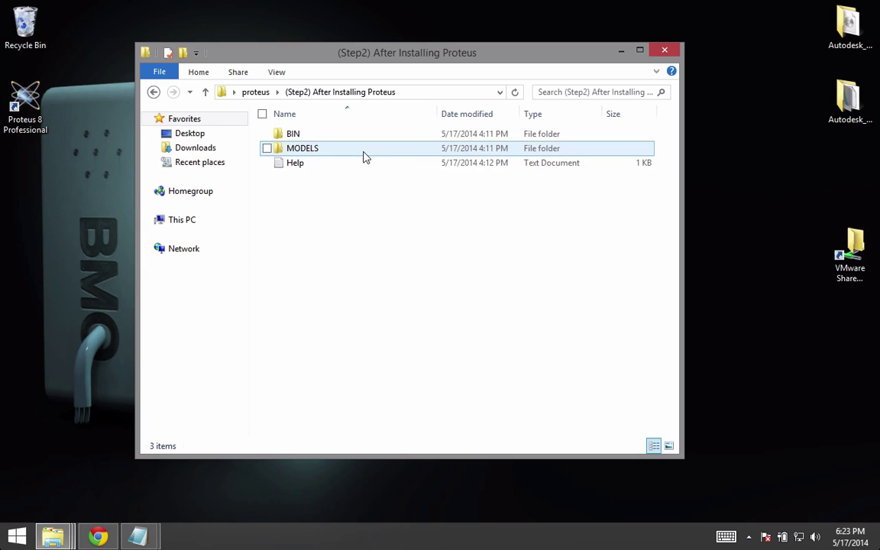
double_click(295, 163)
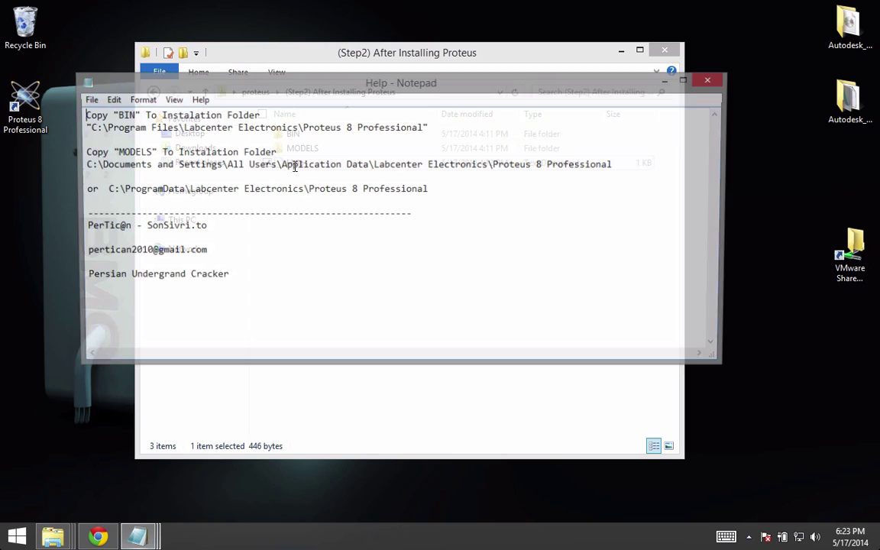
drag(425, 126, 97, 129)
Step: Open a new File Explorer window at C:\Program Files (x86)\Labcenter Electronics\Proteus 8 Professional
right_click(52, 537)
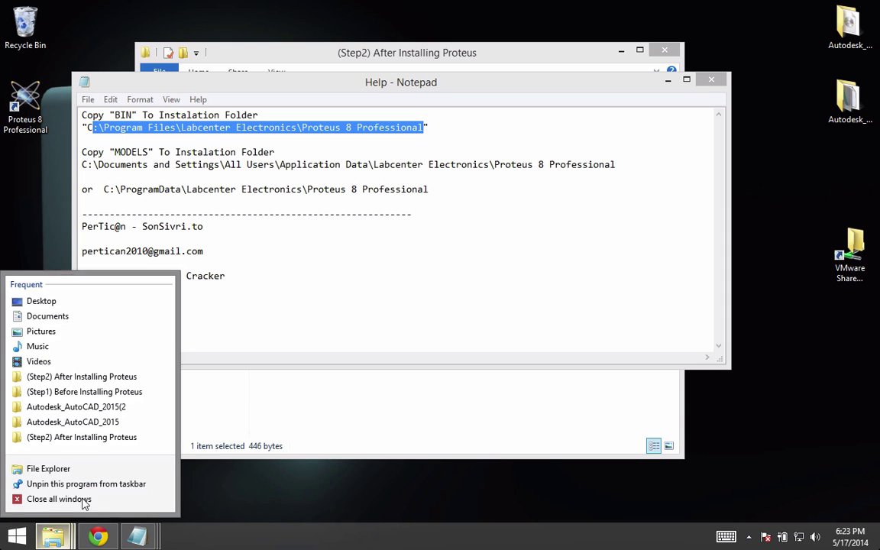
click(127, 466)
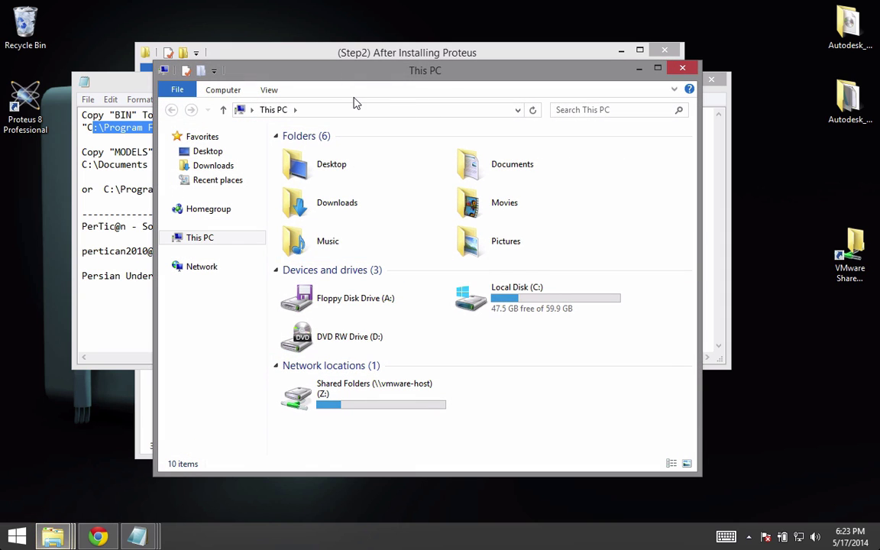
double_click(480, 296)
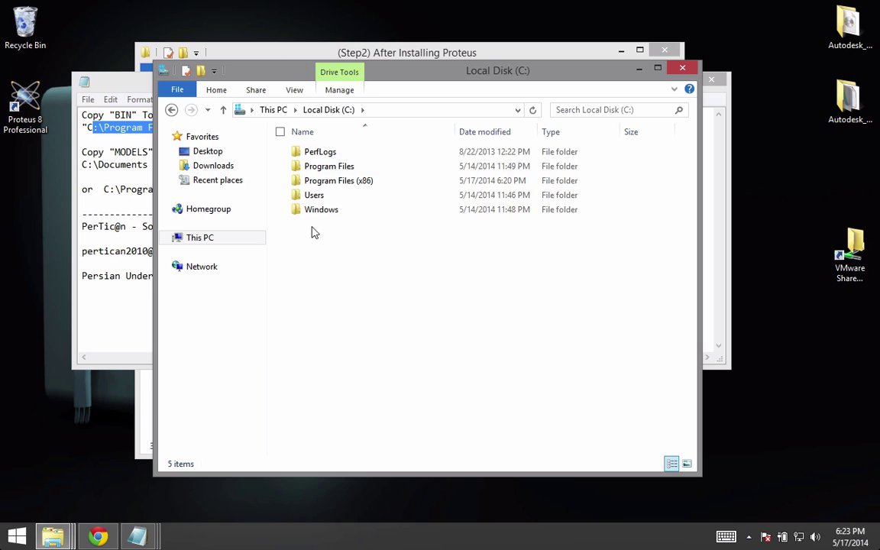
double_click(355, 182)
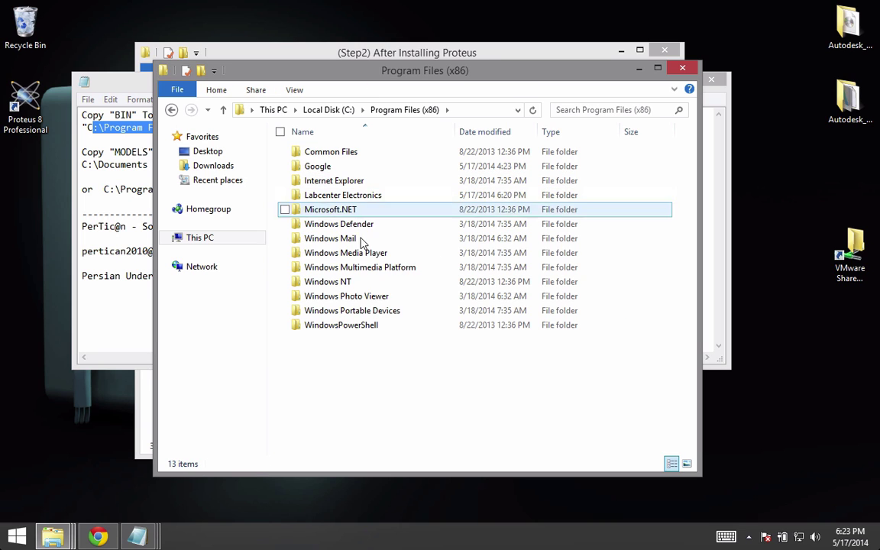
double_click(344, 195)
double_click(321, 157)
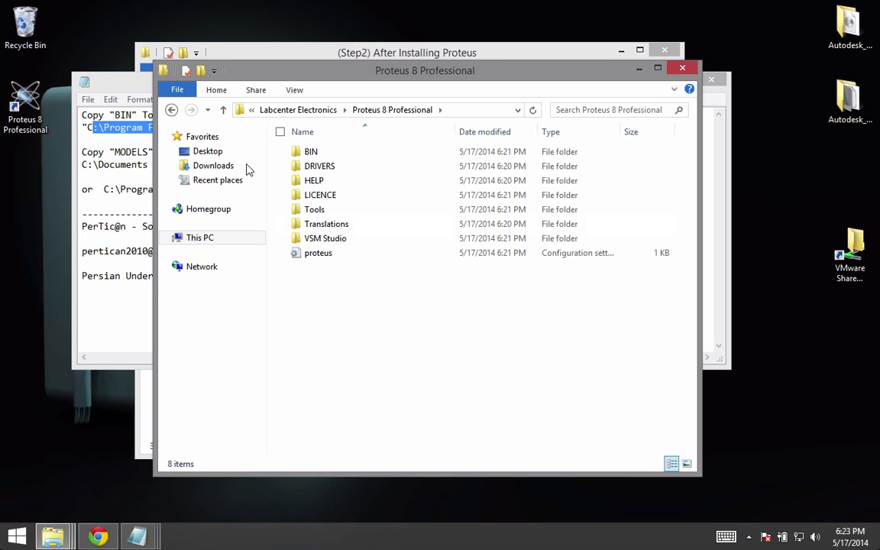
Step: Paste the BIN folder into the Proteus 8 Professional install folder, replacing existing files
click(258, 45)
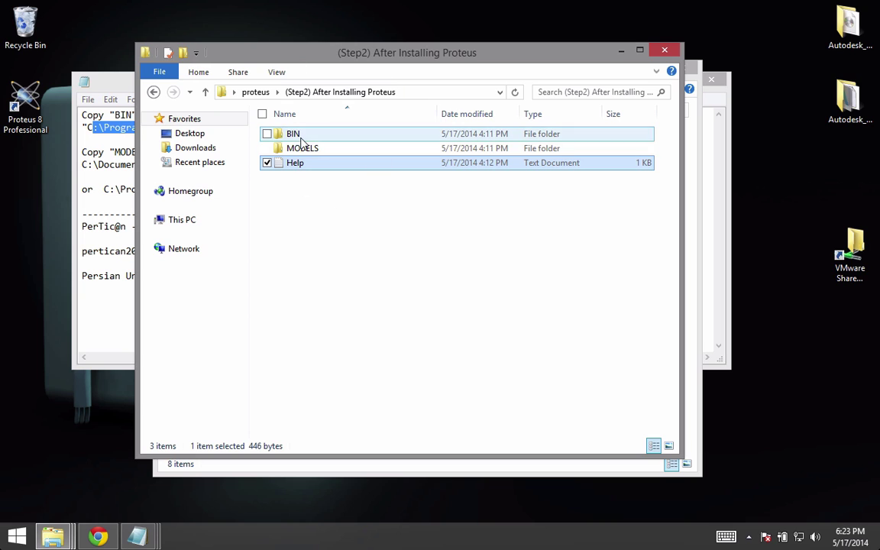
click(309, 135)
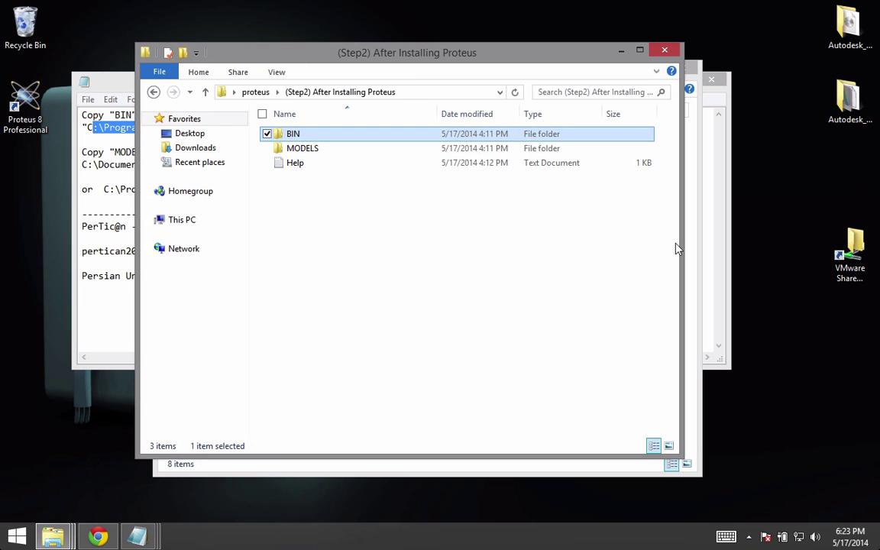
click(690, 365)
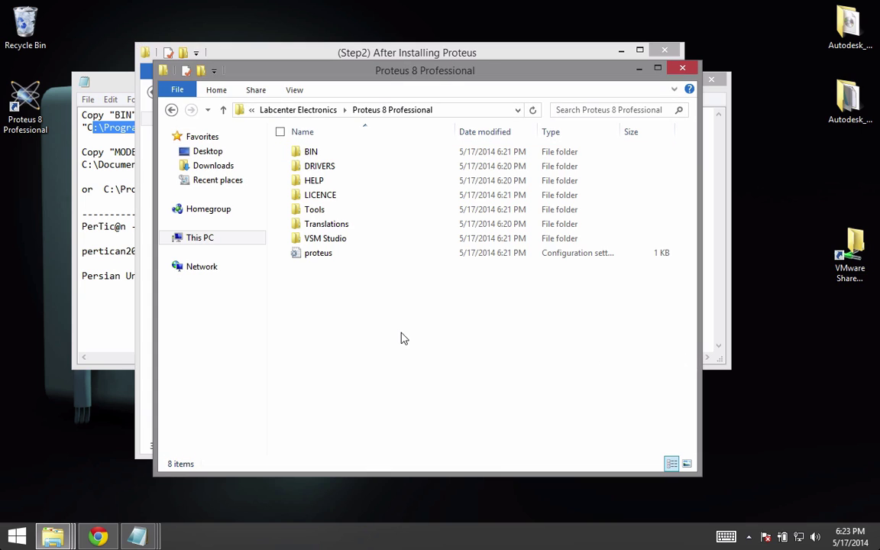
key(ctrl+v)
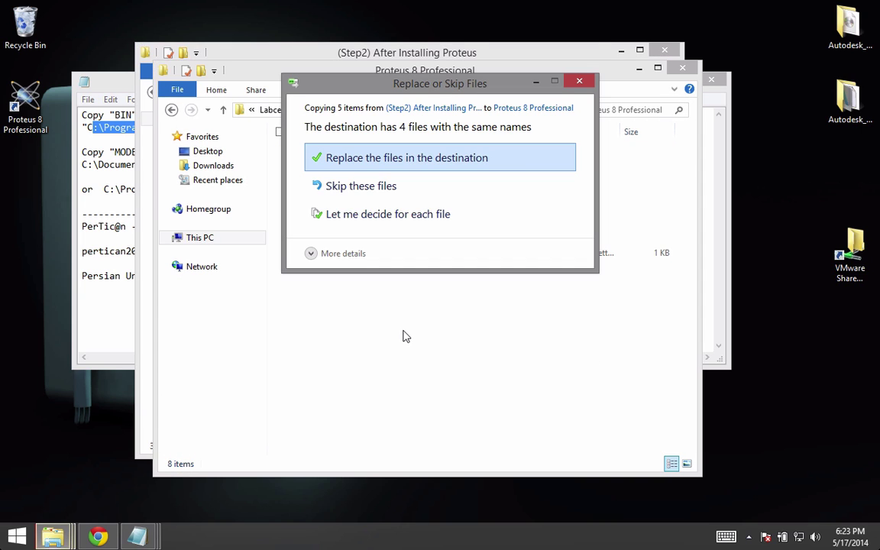
click(362, 164)
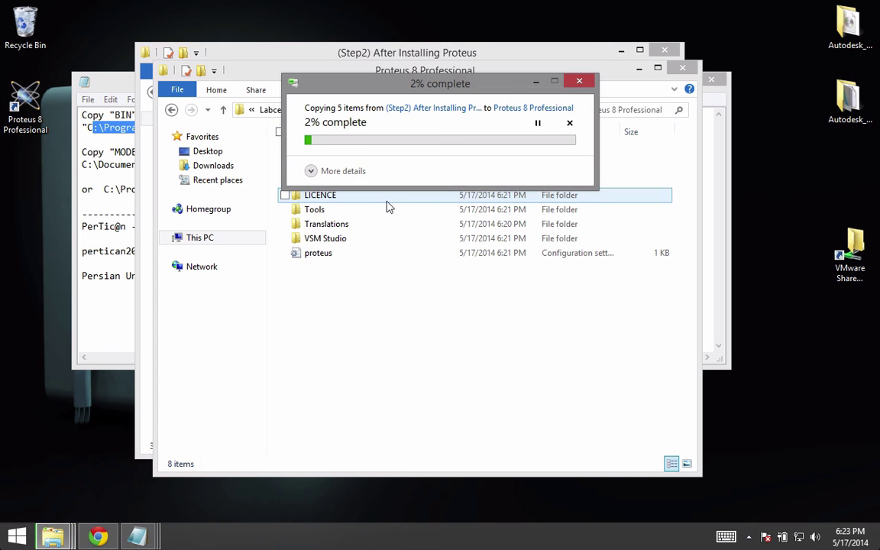
click(402, 201)
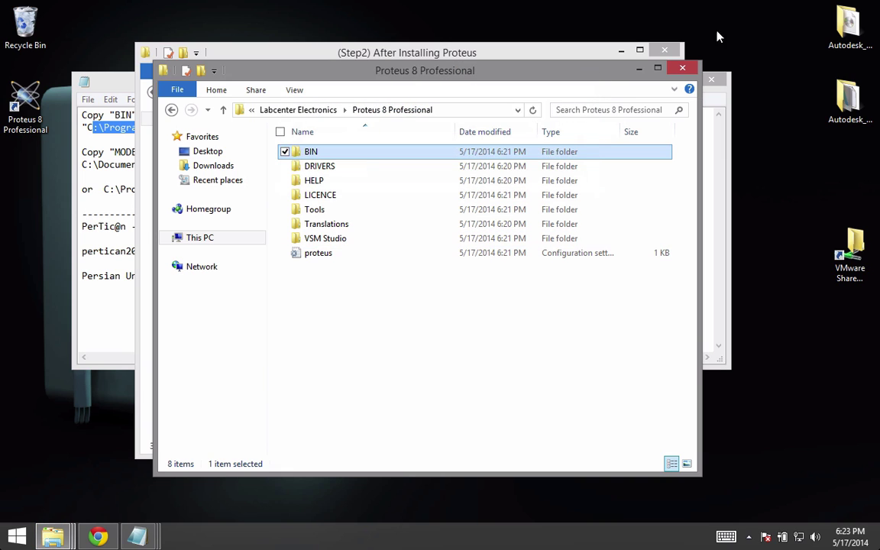
Step: Close the install folder and copy the MODELS destination path from the Help notes
click(682, 70)
click(93, 212)
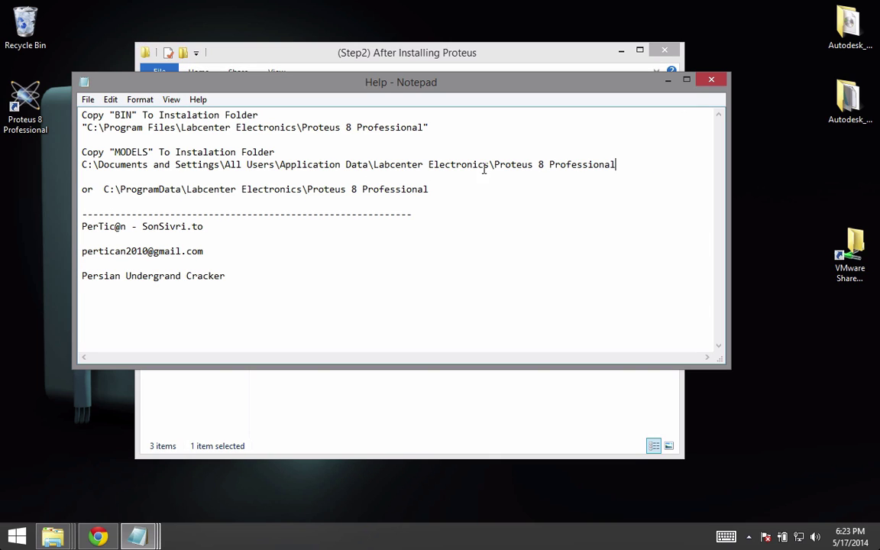
drag(617, 164, 216, 163)
drag(626, 165, 79, 169)
key(ctrl+c)
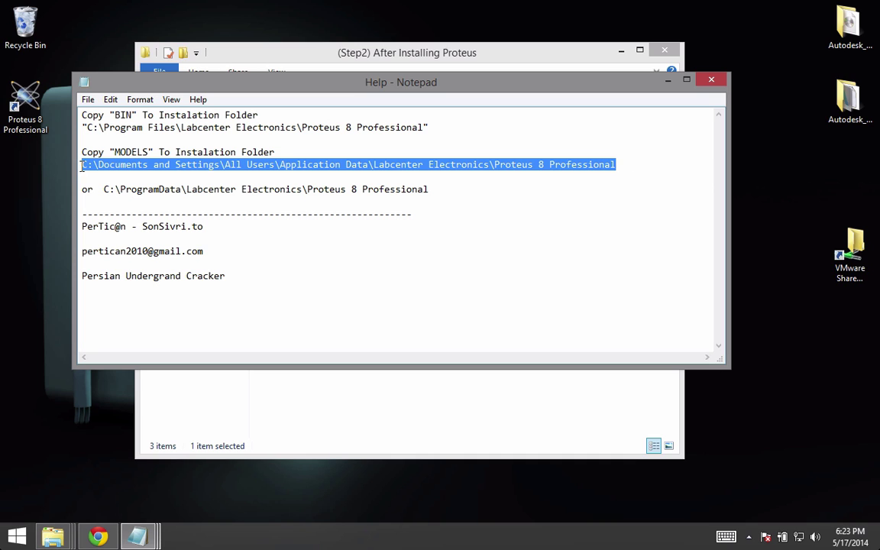
Step: Open a new File Explorer window at the pasted Proteus 8 Professional data folder path
right_click(53, 538)
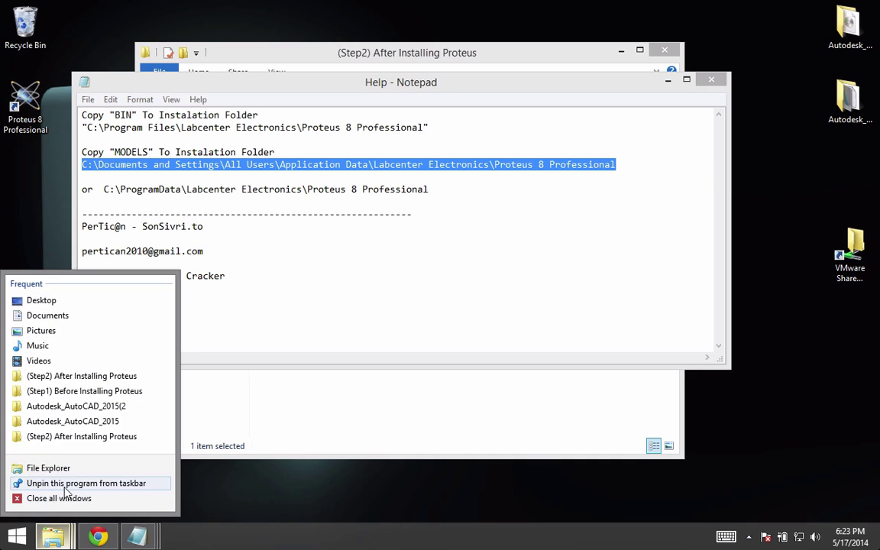
click(71, 468)
click(379, 106)
click(380, 110)
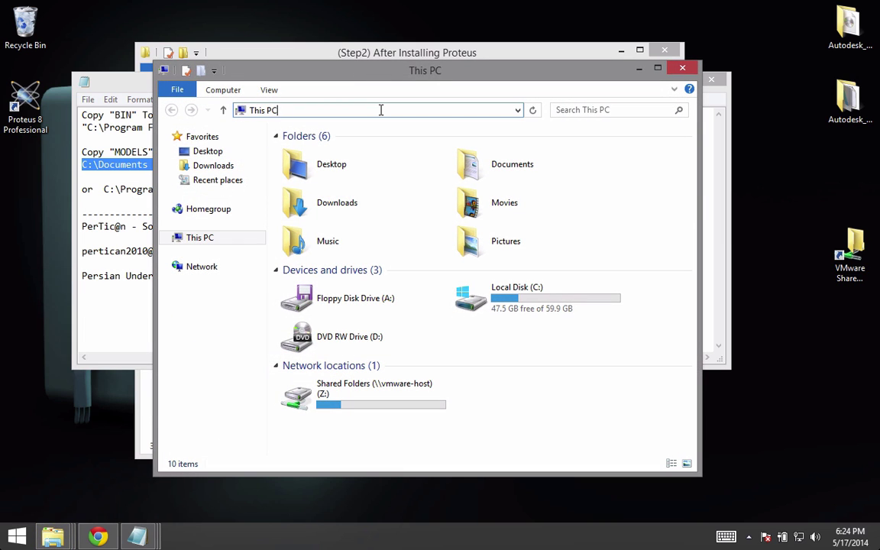
key(ctrl+a)
key(ctrl+v)
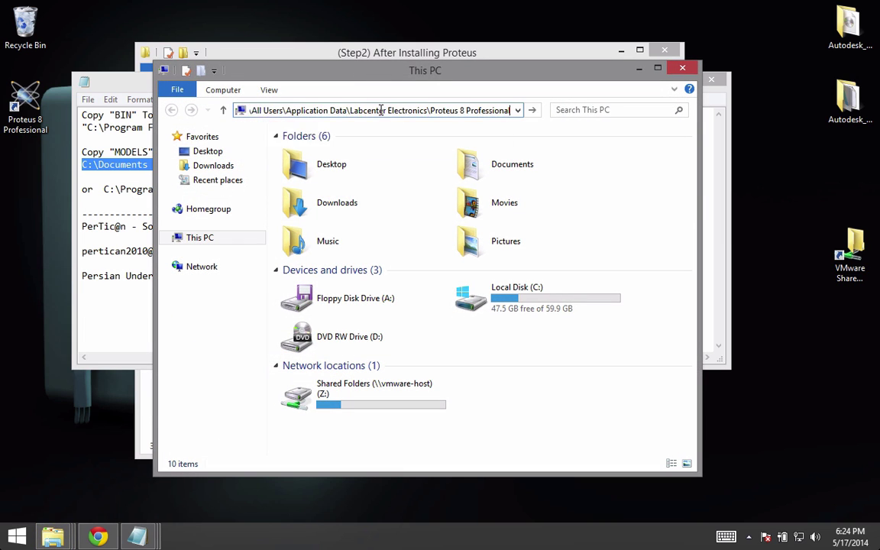
key(Return)
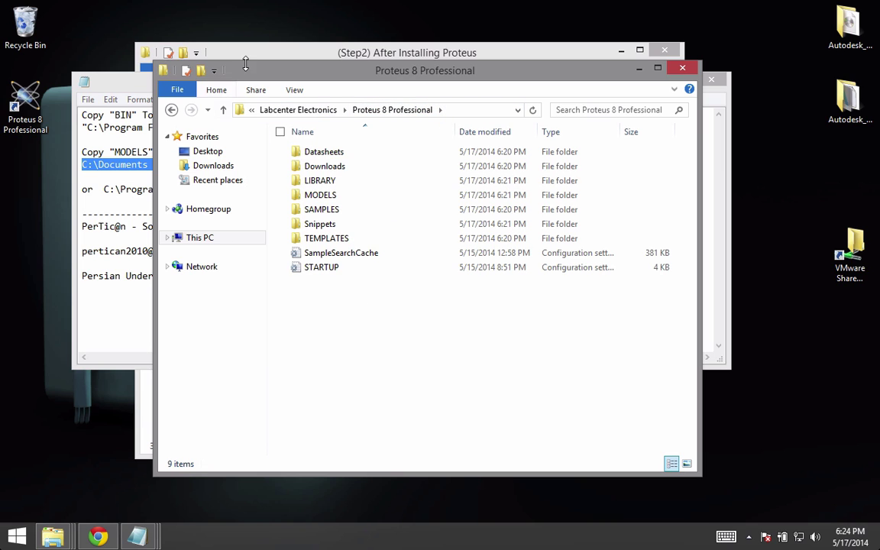
Step: Paste the MODELS folder into the data folder, replacing existing files, then close that window
click(132, 172)
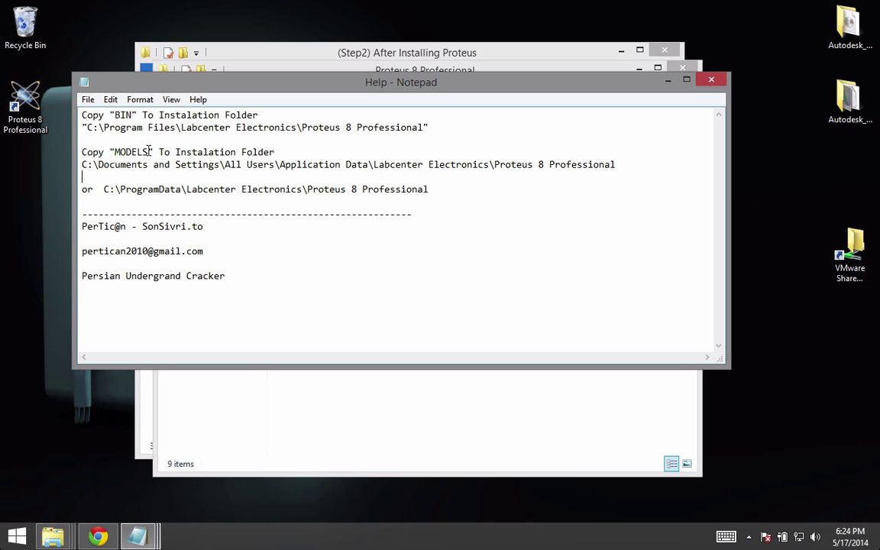
drag(150, 152, 118, 152)
click(276, 61)
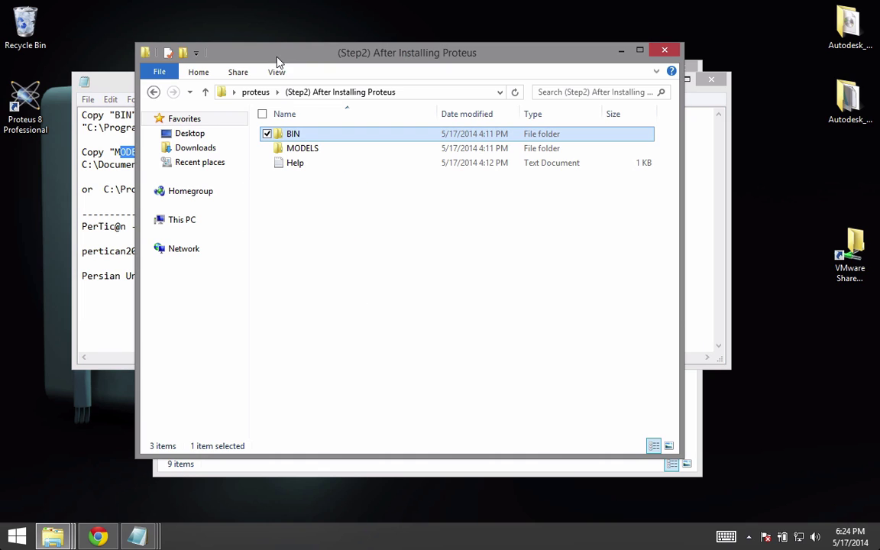
click(305, 149)
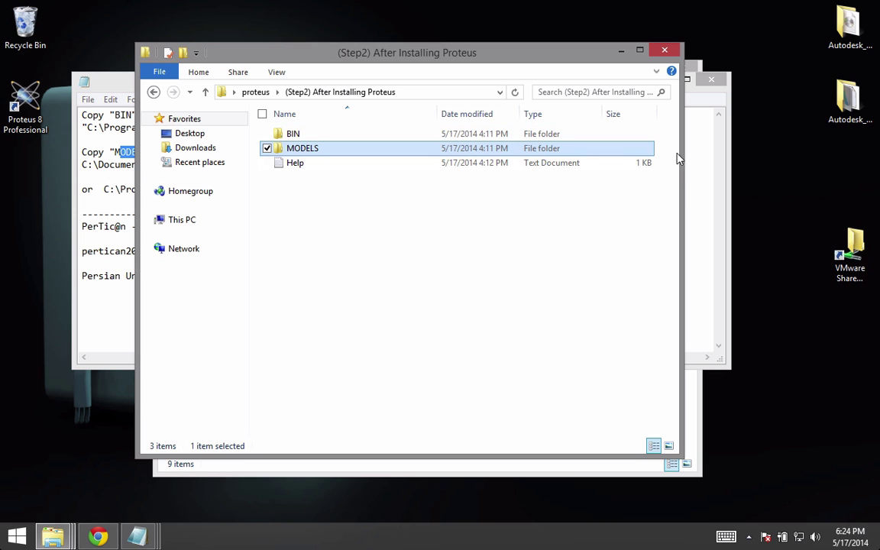
click(697, 434)
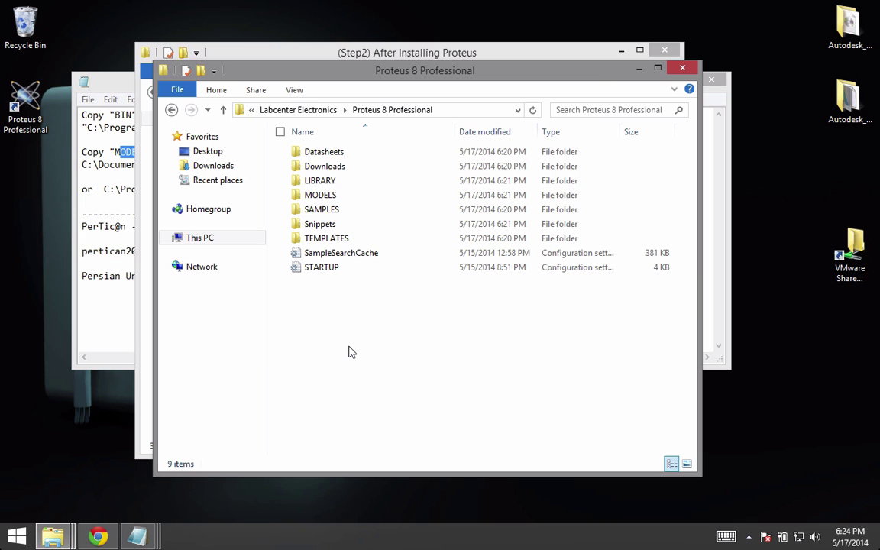
key(ctrl+v)
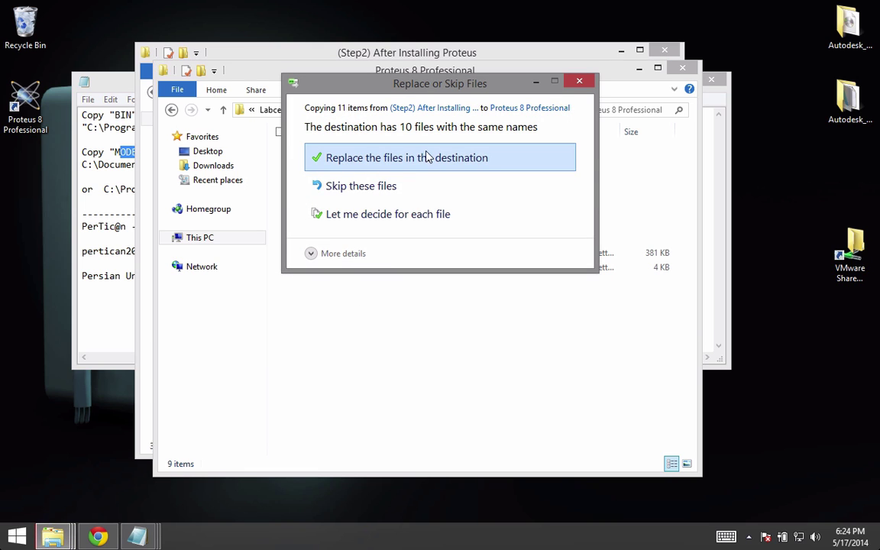
click(427, 156)
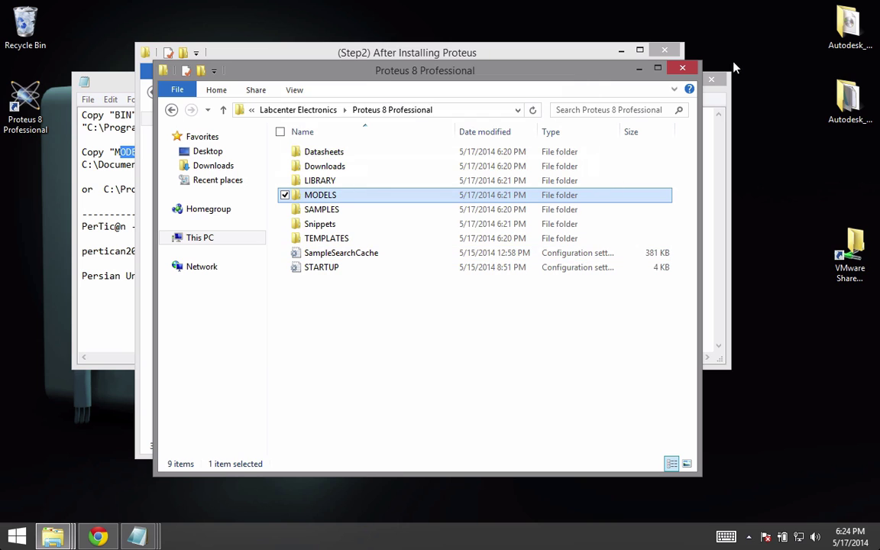
click(684, 71)
Step: Close the remaining folder and Help notes, launch Proteus 8 Professional to its home page, then minimise it
click(664, 50)
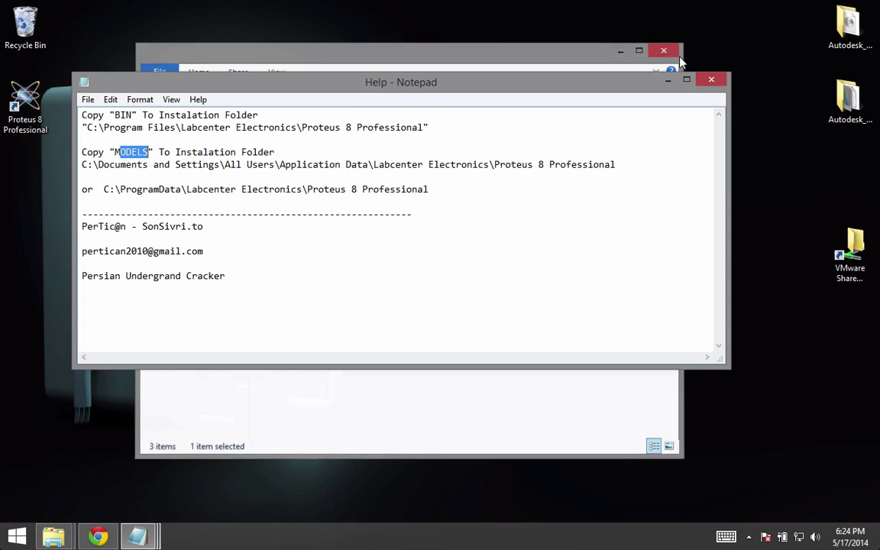
click(711, 80)
drag(548, 210, 374, 125)
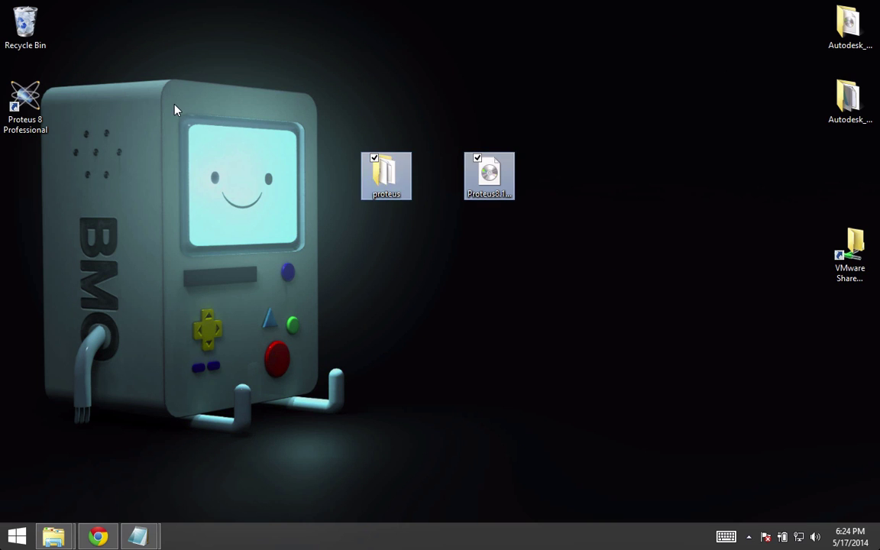
double_click(30, 97)
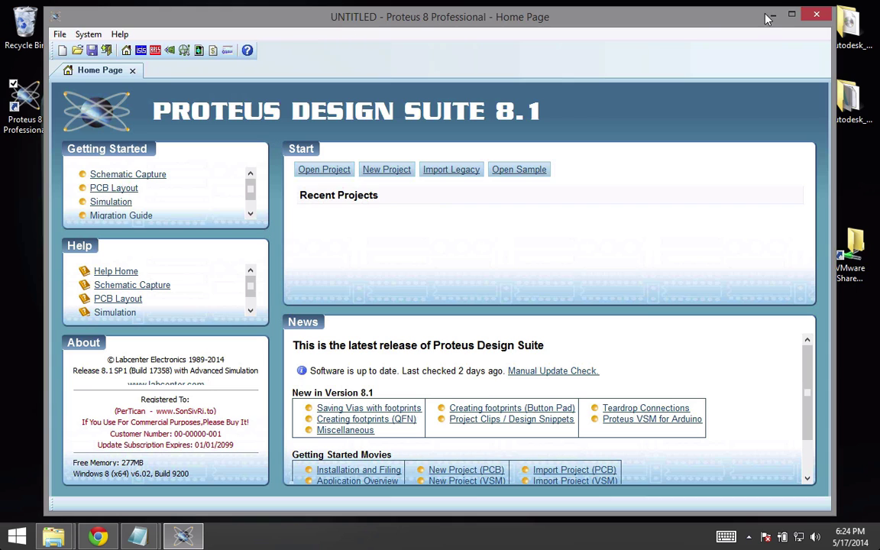
click(792, 15)
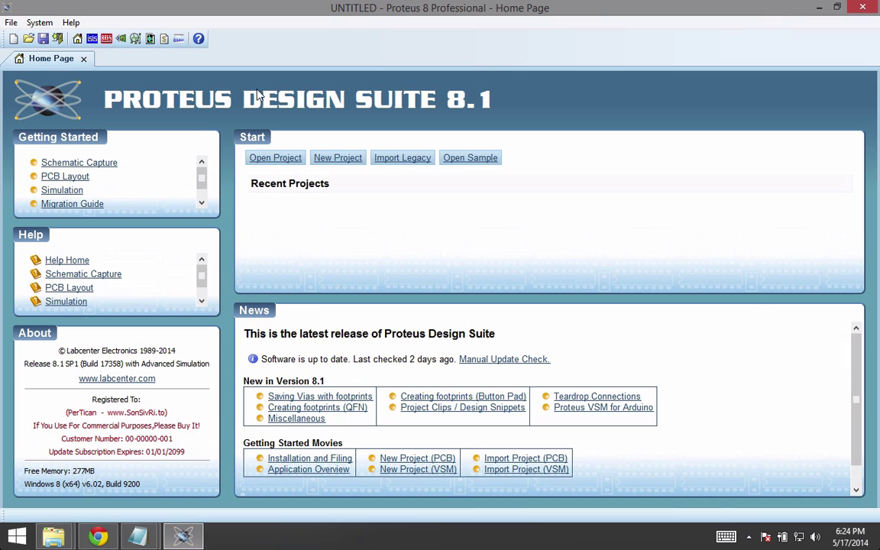
click(814, 7)
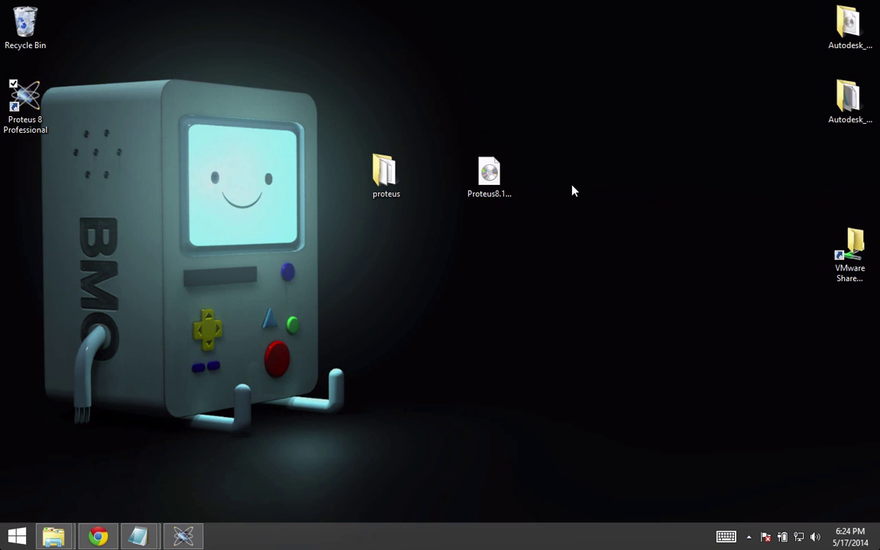
Step: Move the Proteus8.1SP1 desktop icon below the proteus folder
drag(513, 181, 306, 69)
click(489, 174)
drag(489, 175, 386, 247)
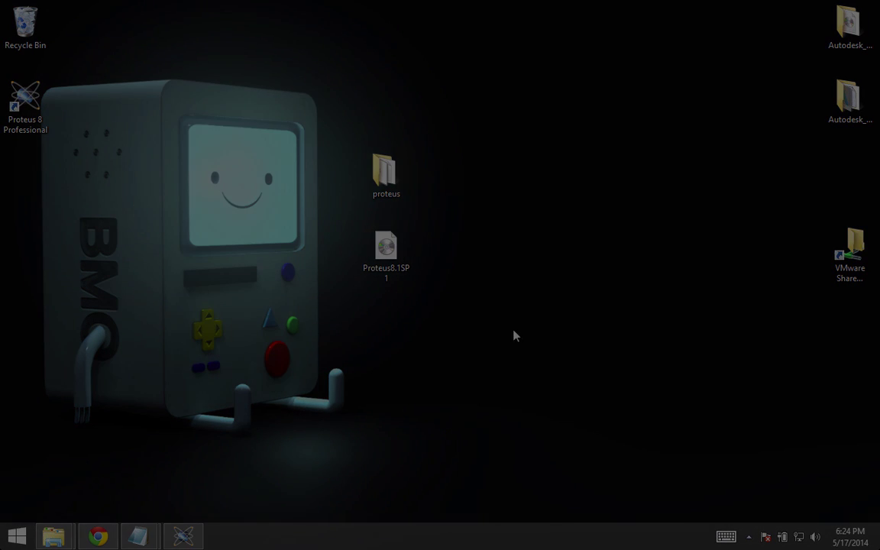